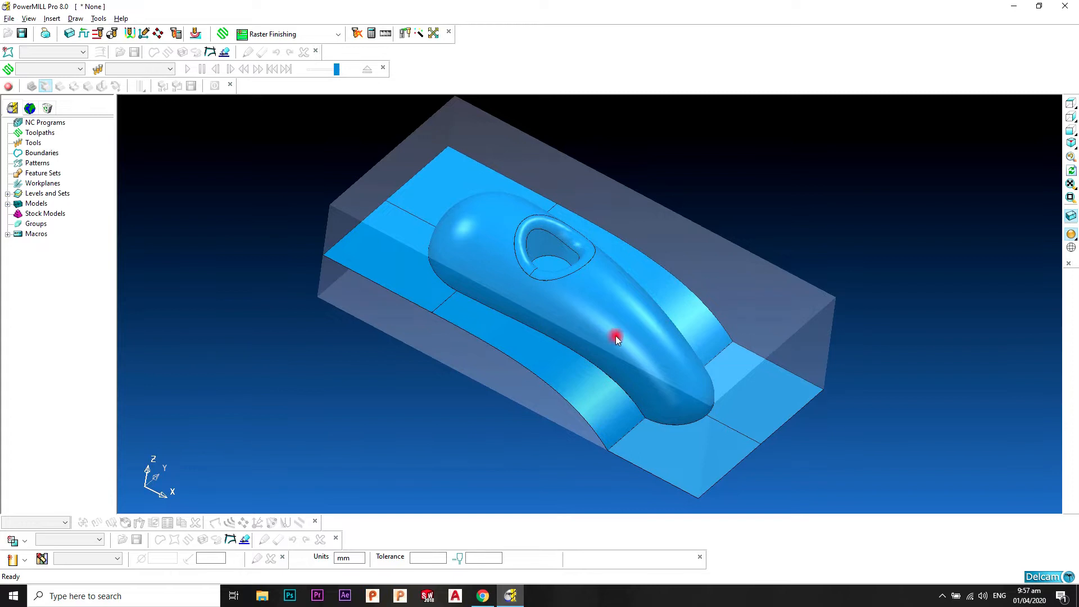
middle_drag(634, 286, 597, 285)
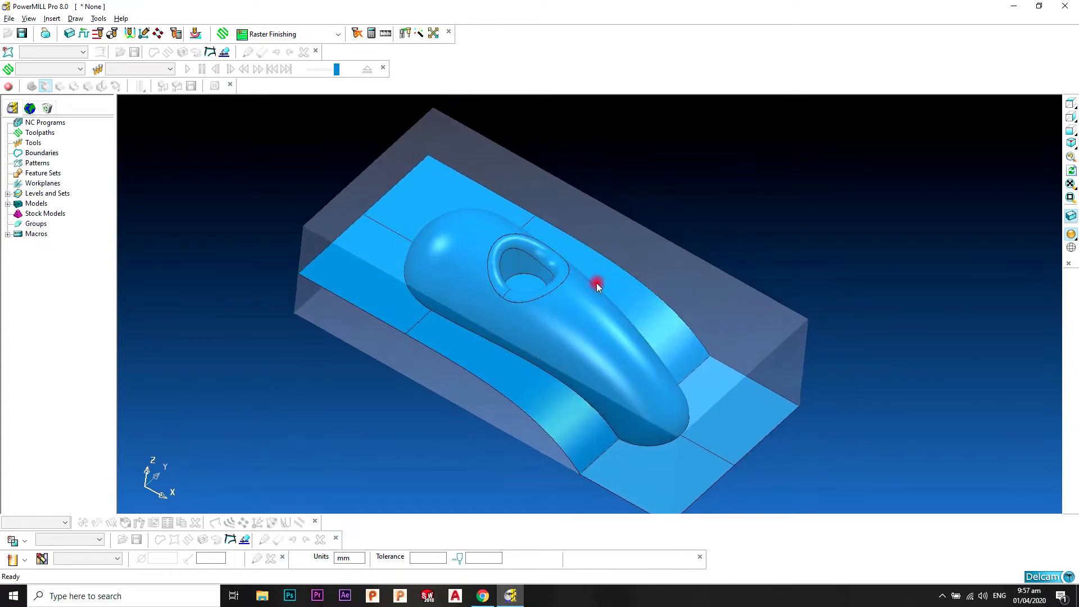
right_click(40, 154)
mouse_move(118, 198)
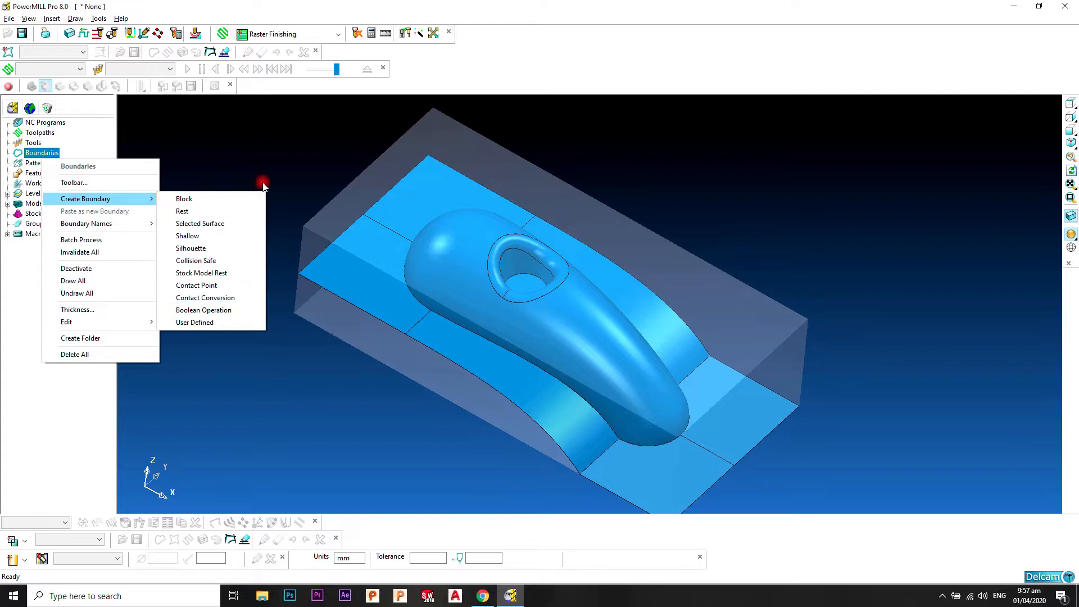
click(282, 149)
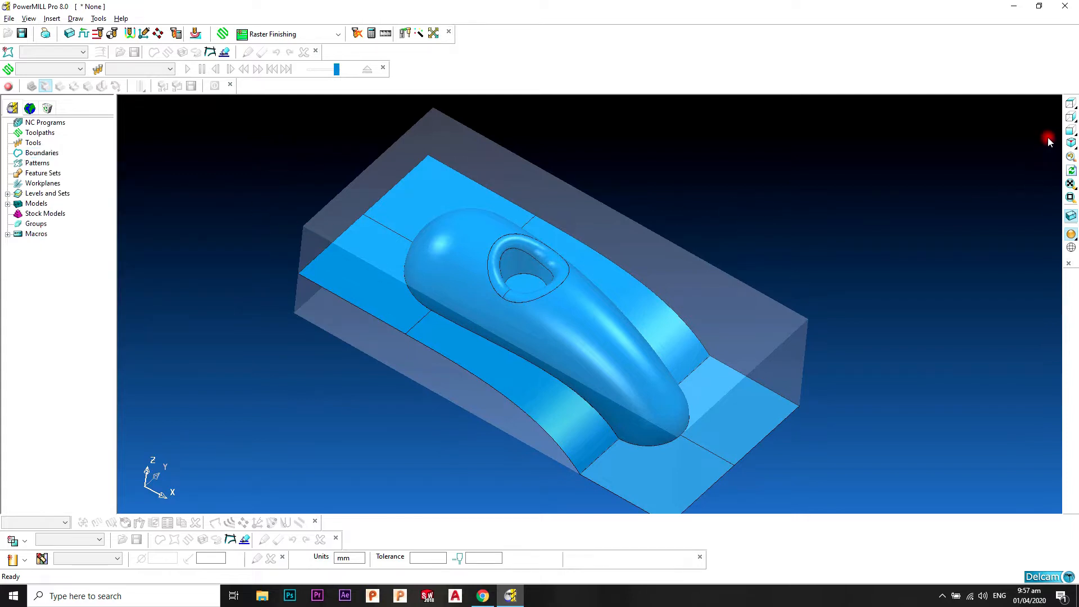
Shorten the block along X from the narrow end so that it ends near the middle of the hole
click(1069, 110)
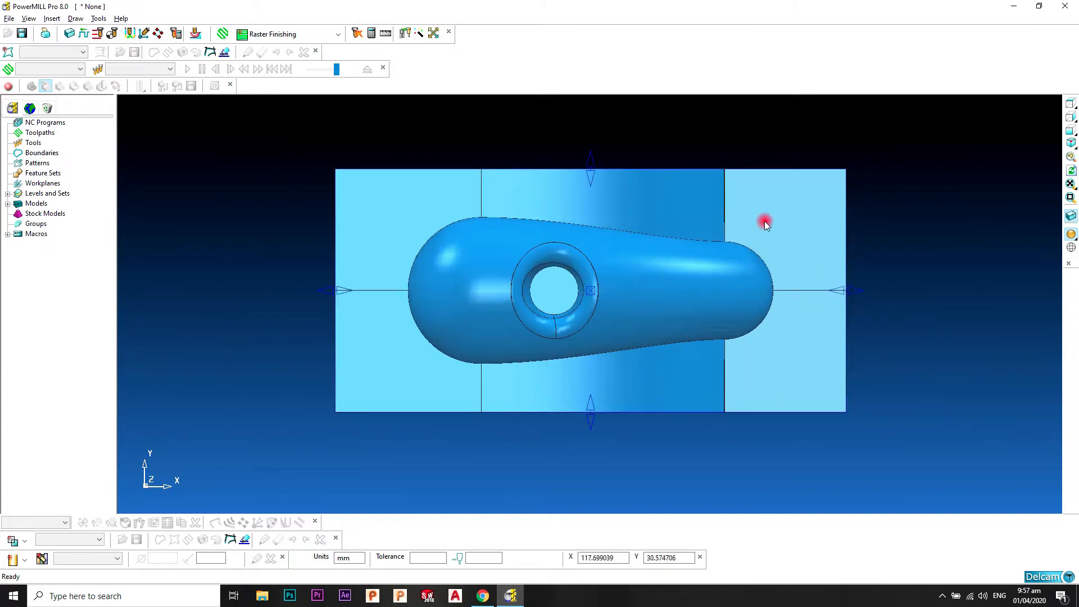
drag(843, 289, 554, 340)
middle_drag(554, 339, 520, 294)
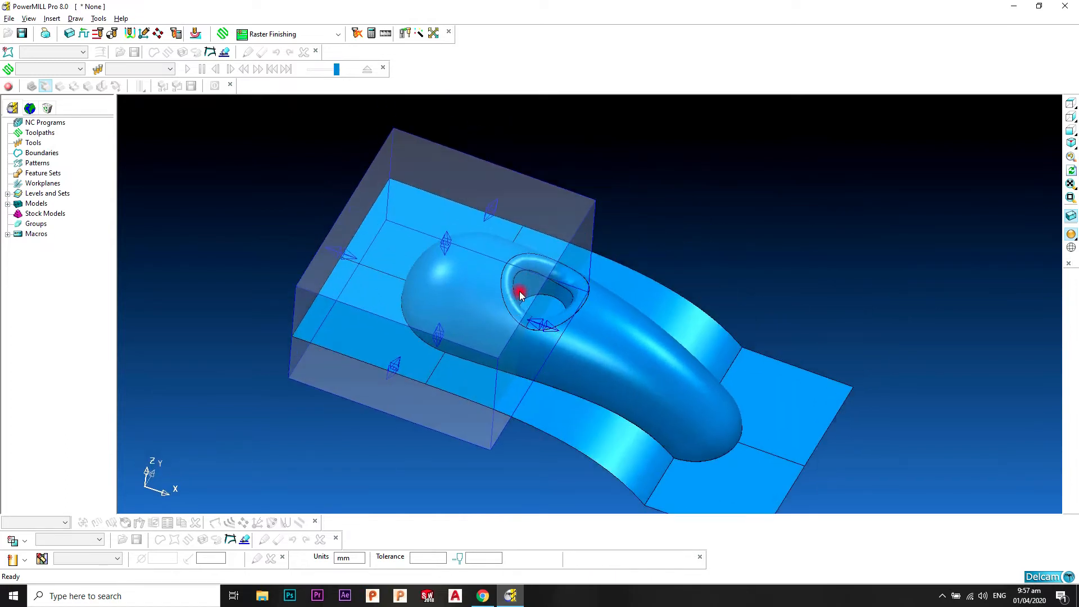
Create a block boundary from the shortened box block
right_click(43, 153)
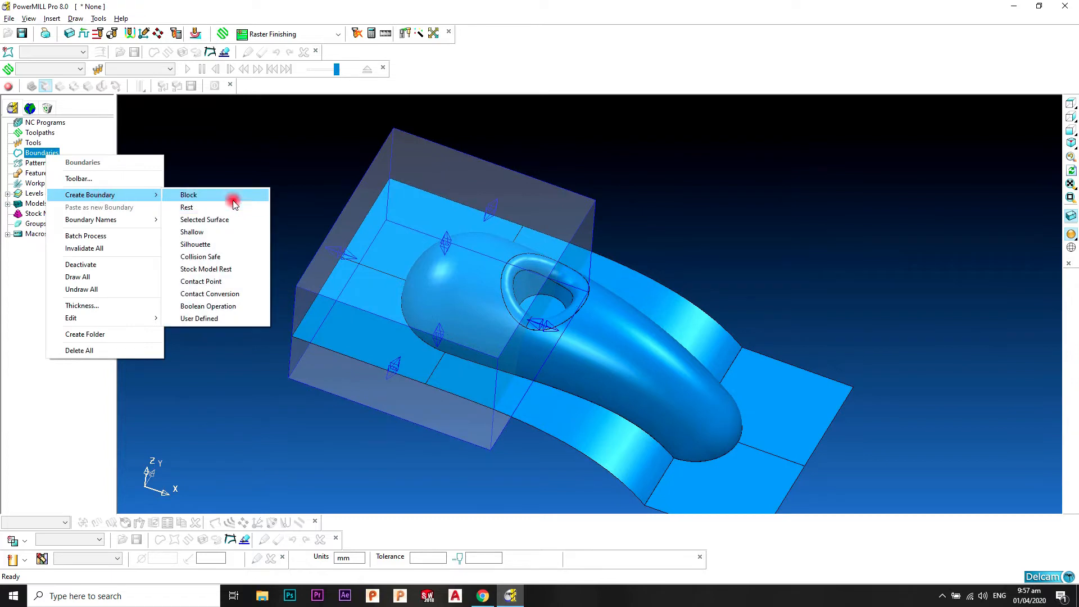
click(228, 195)
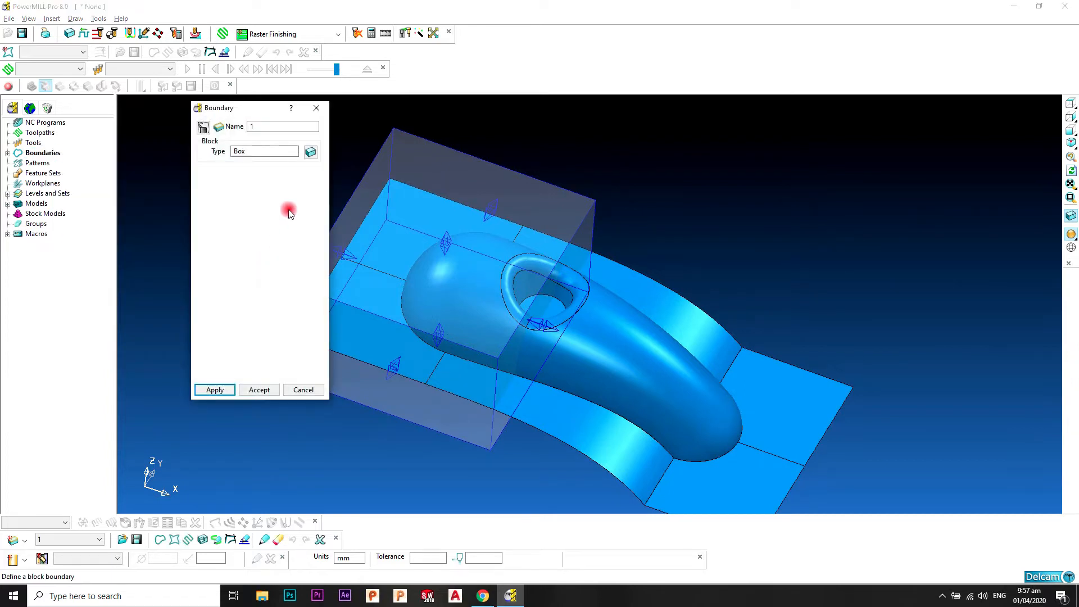
click(225, 391)
click(259, 390)
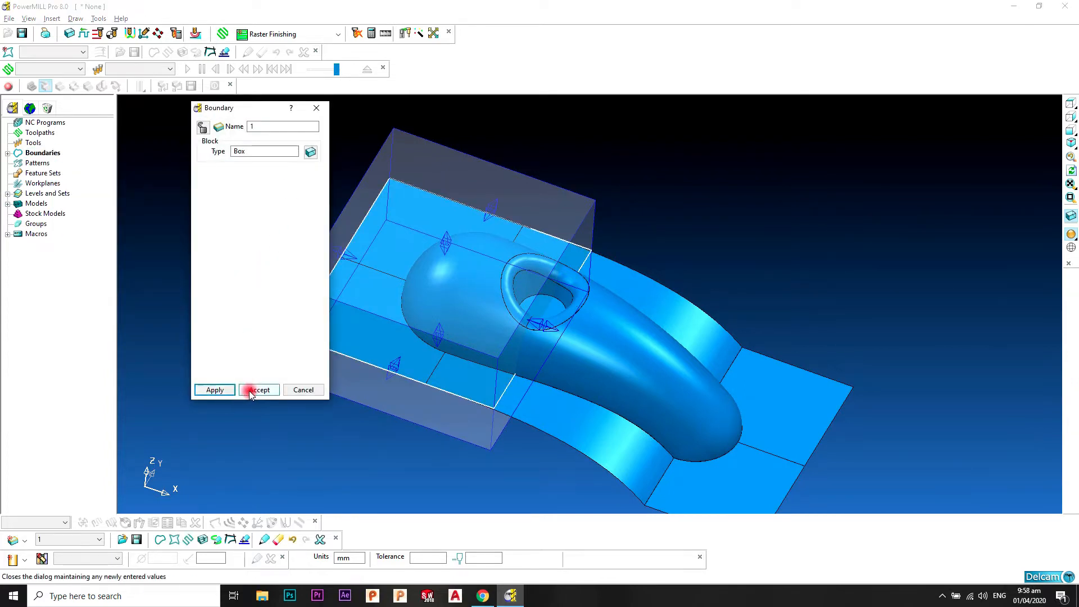
middle_drag(470, 386, 551, 344)
middle_drag(407, 280, 403, 366)
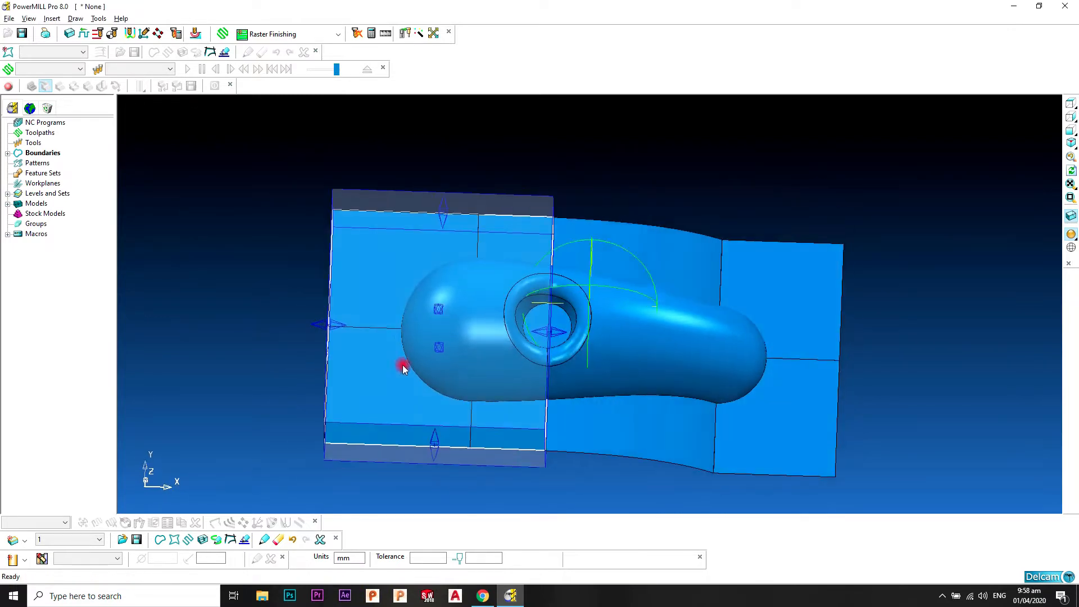
Recalculate the block so that it encloses the whole model
click(69, 35)
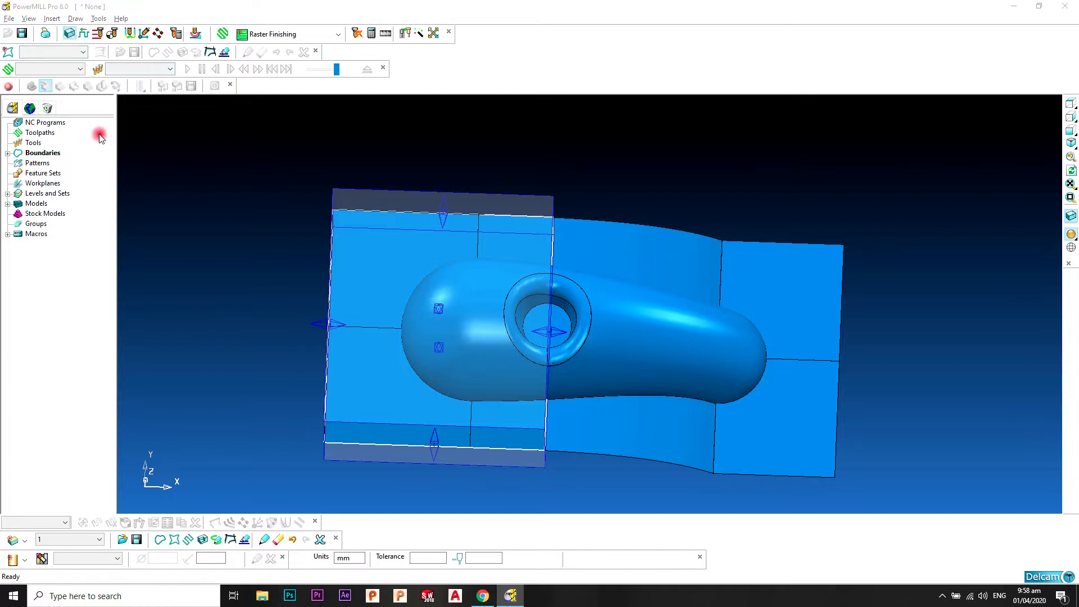
click(282, 247)
click(189, 290)
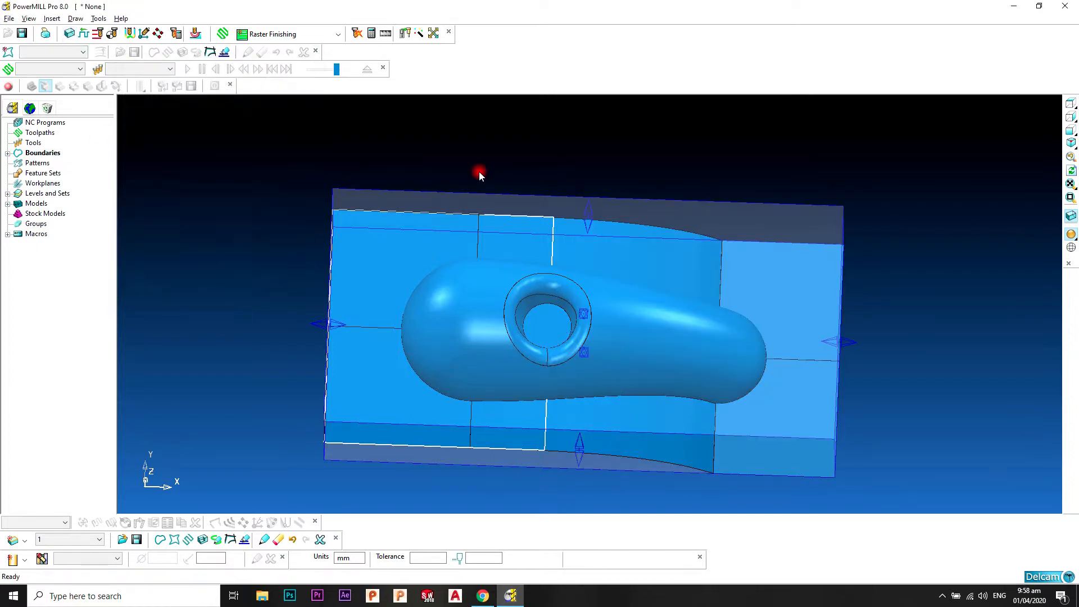
middle_drag(530, 164, 520, 288)
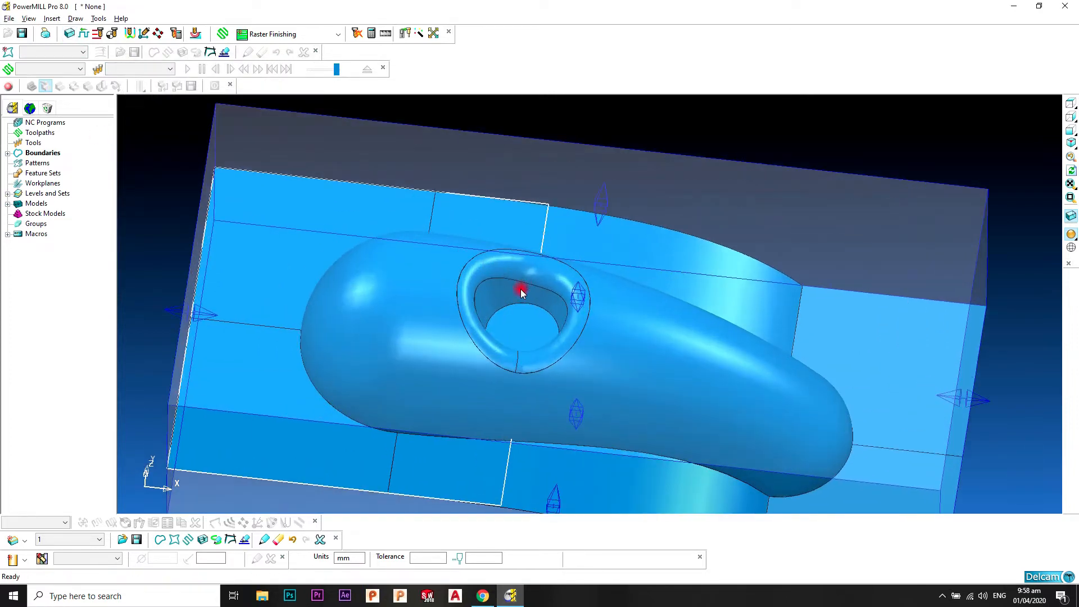
Start a contact conversion boundary and set its tolerance to 0.03
right_click(42, 154)
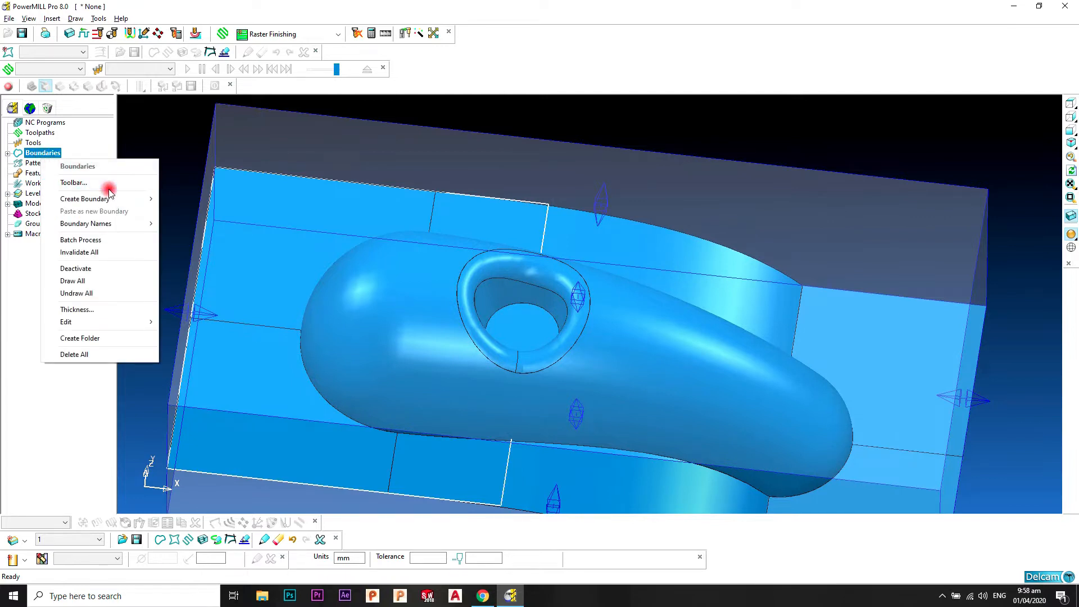
mouse_move(120, 200)
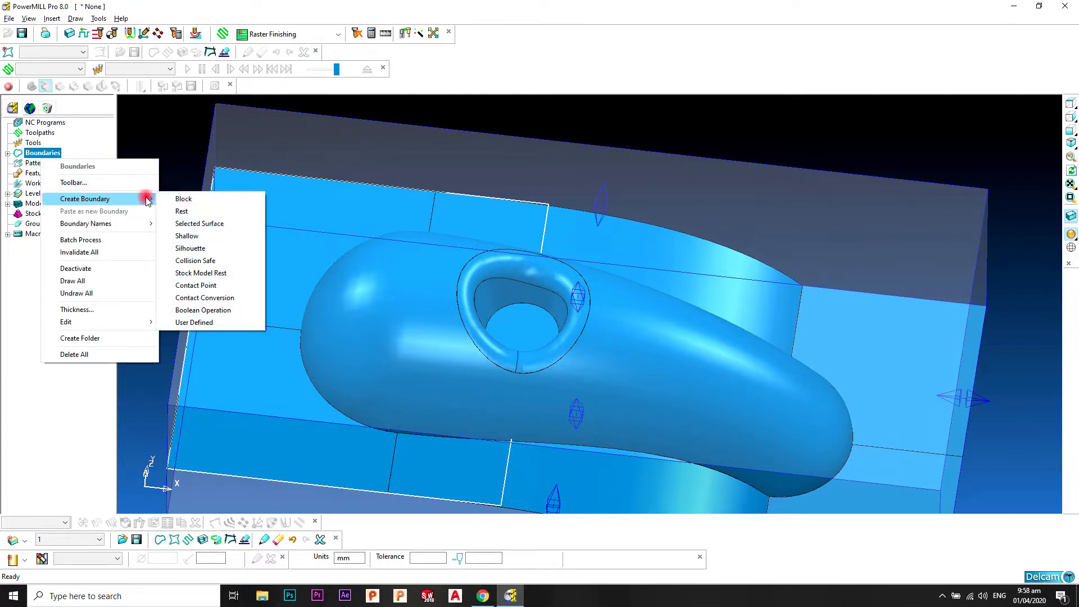
click(230, 299)
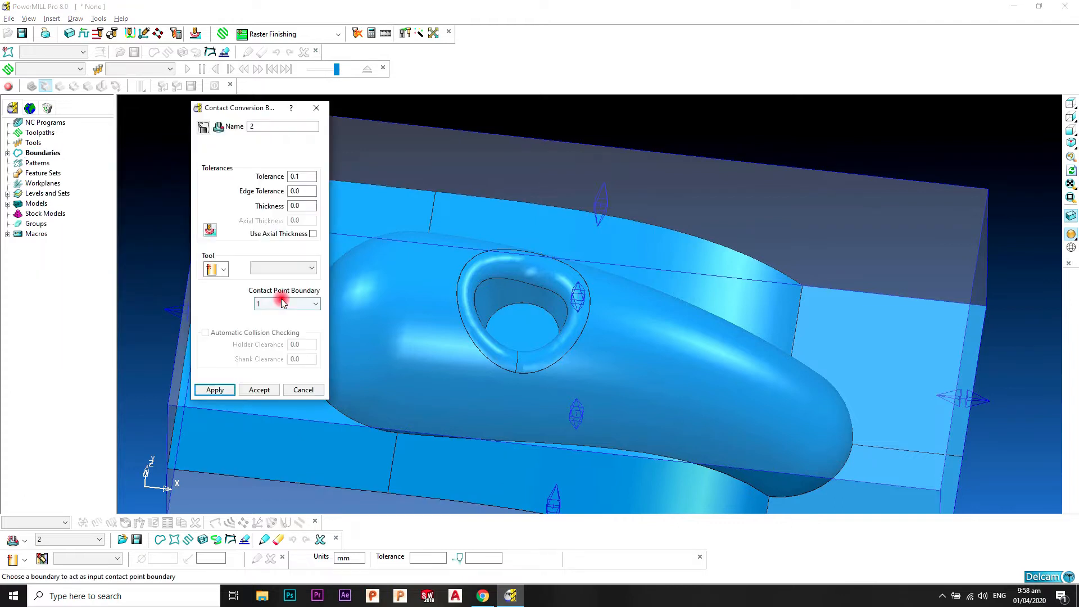
click(298, 176)
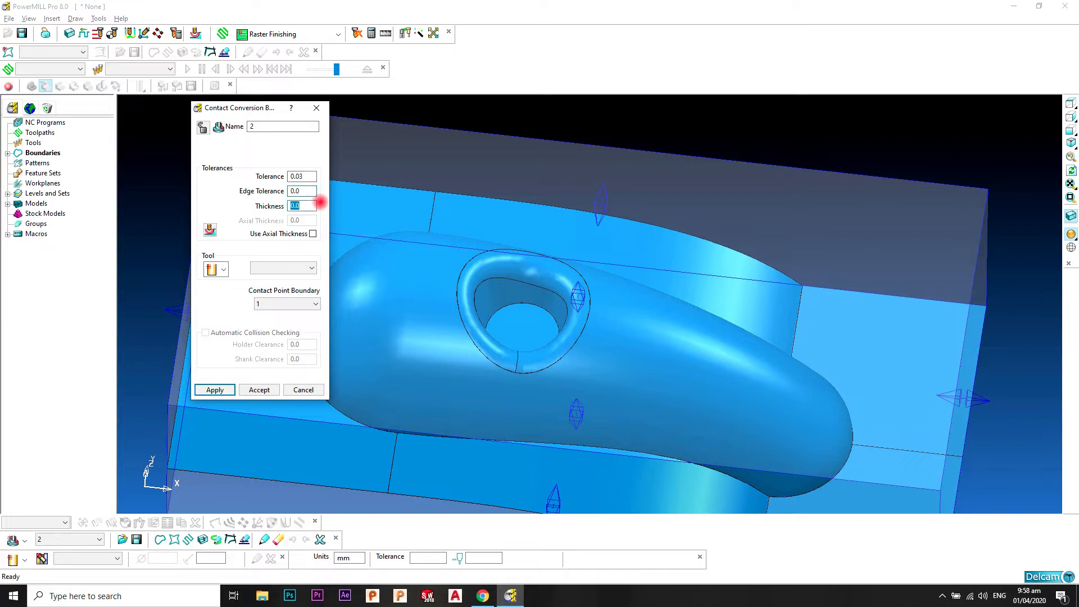
Create a ball nosed tool for the boundary, named BN8, with diameter 8 and tool number 1
click(223, 269)
click(212, 301)
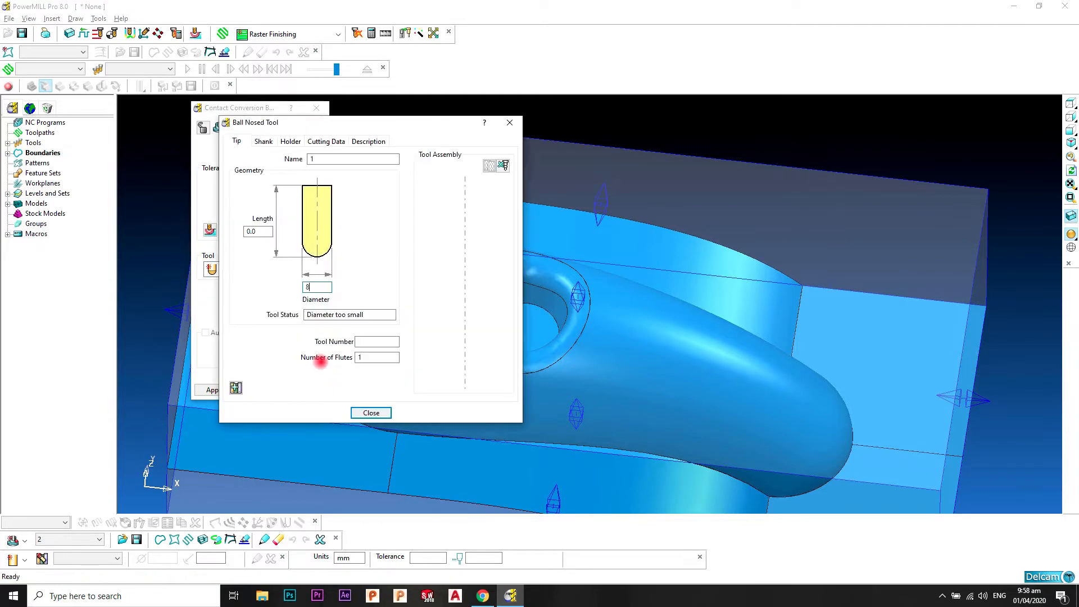
text(8)
key(Tab)
click(382, 159)
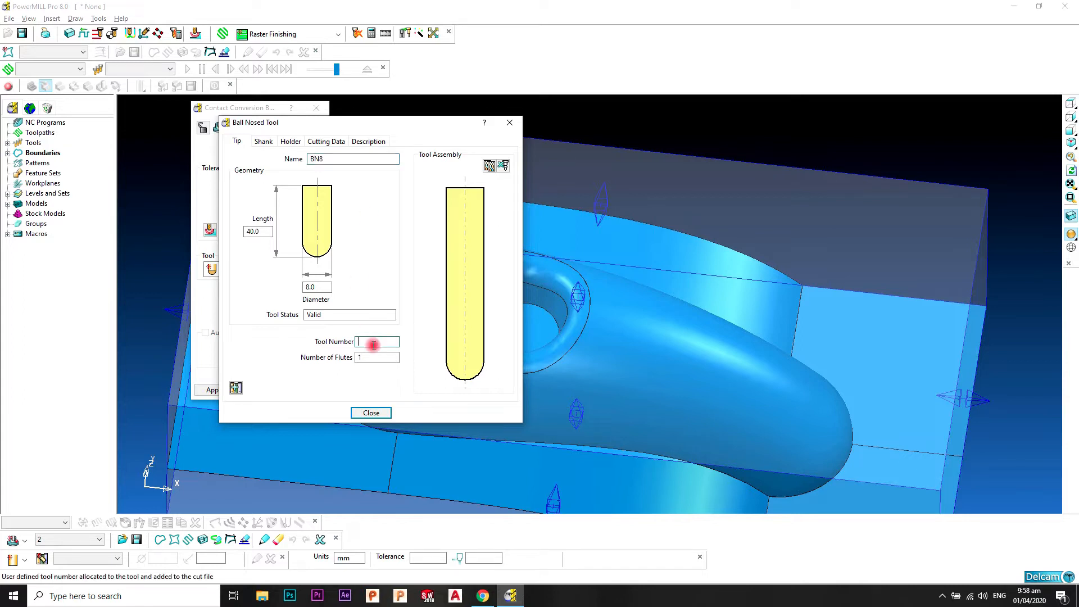
text(1)
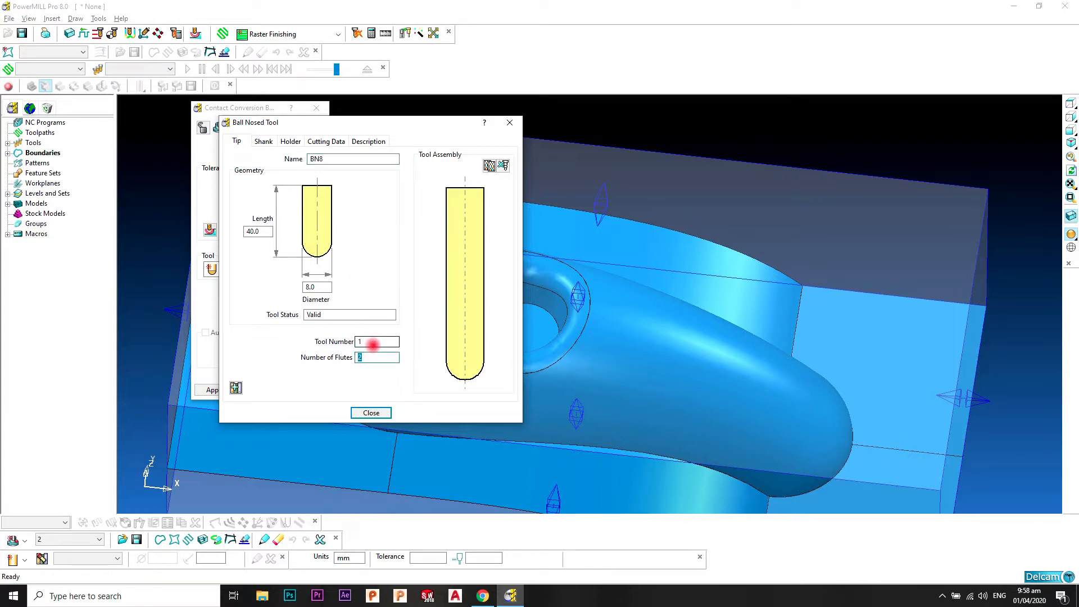
click(371, 412)
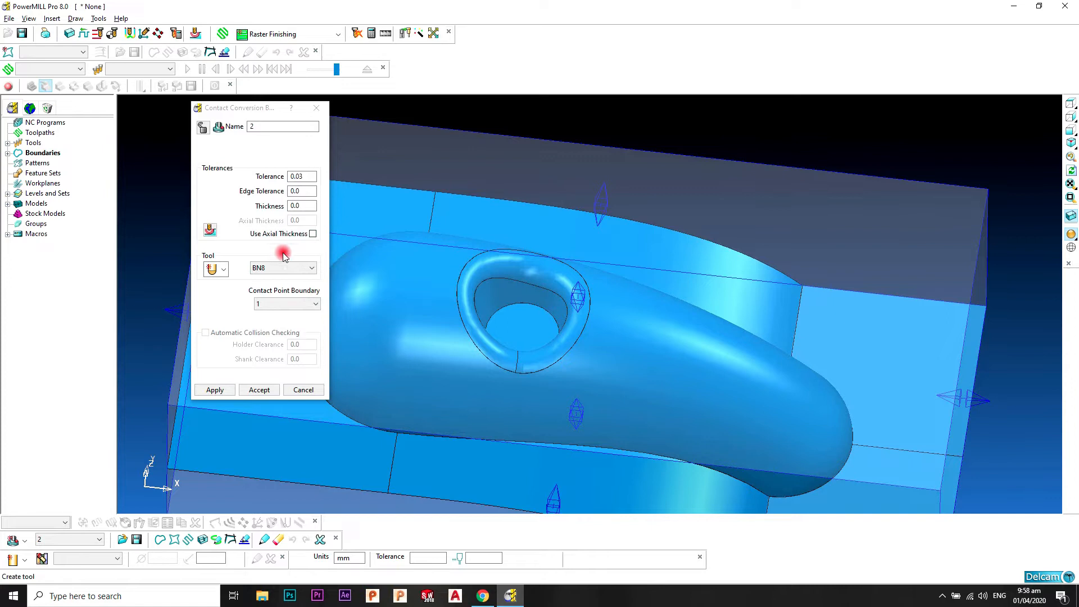
Choose boundary 1 as the contact point boundary, then calculate and accept the contact conversion boundary
click(284, 304)
click(287, 312)
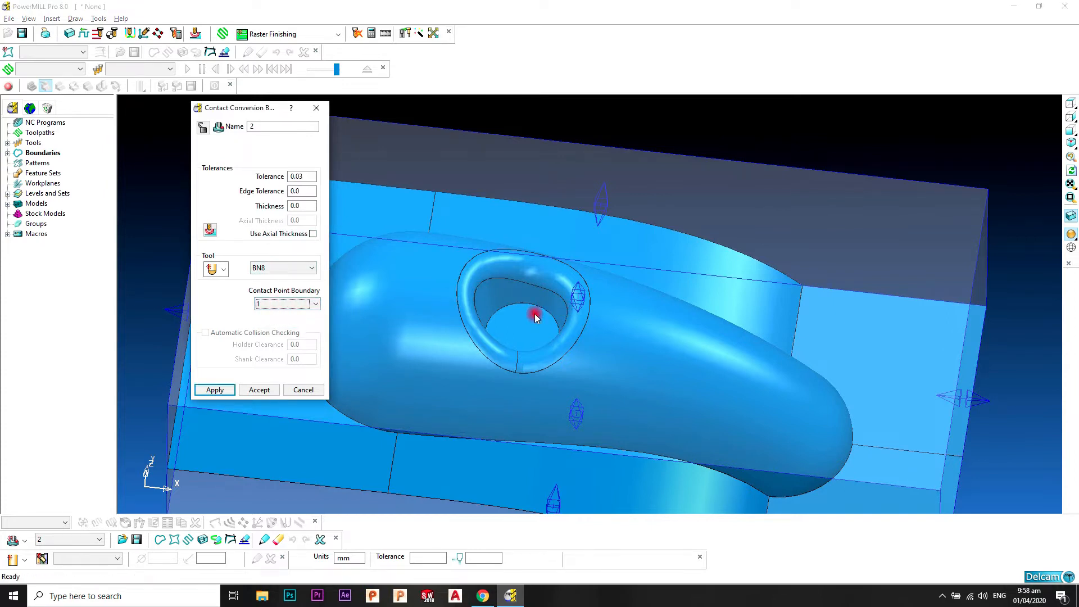
shift+middle_drag(534, 311, 834, 267)
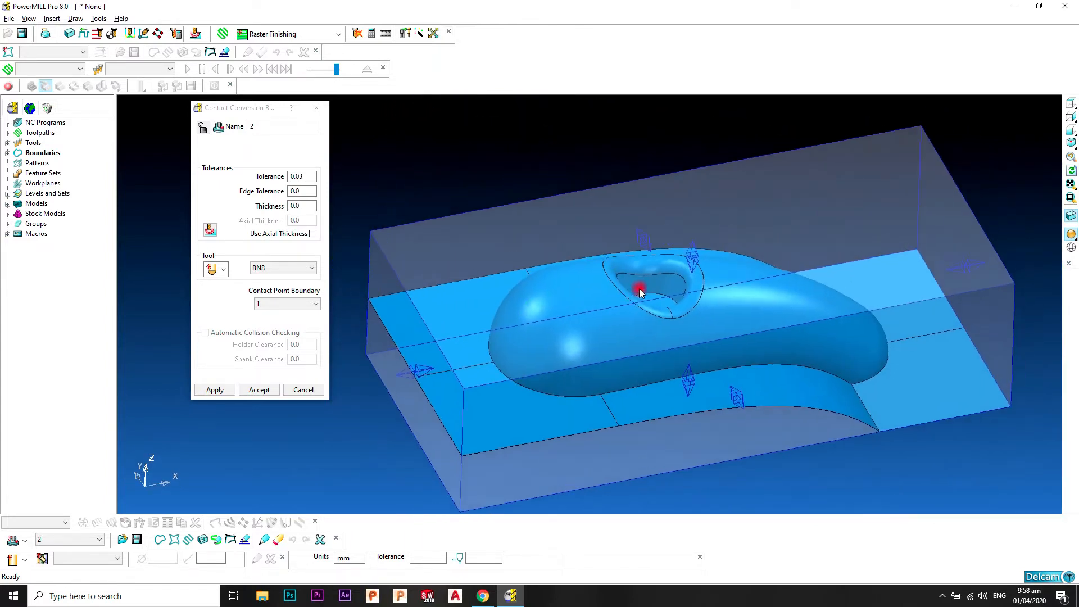
scroll(634, 312, up, 3)
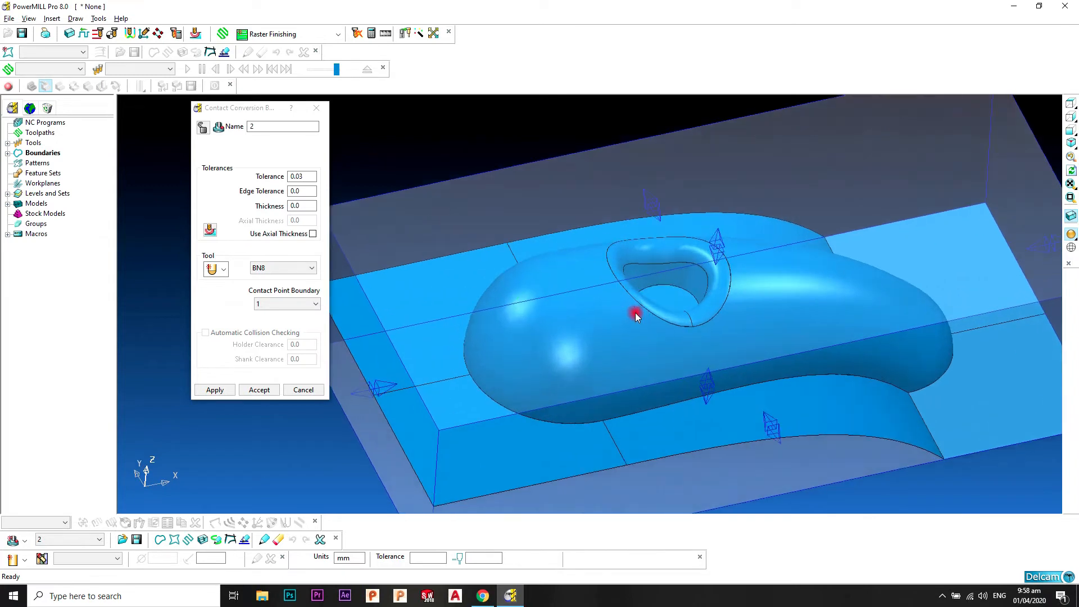
click(297, 304)
click(297, 304)
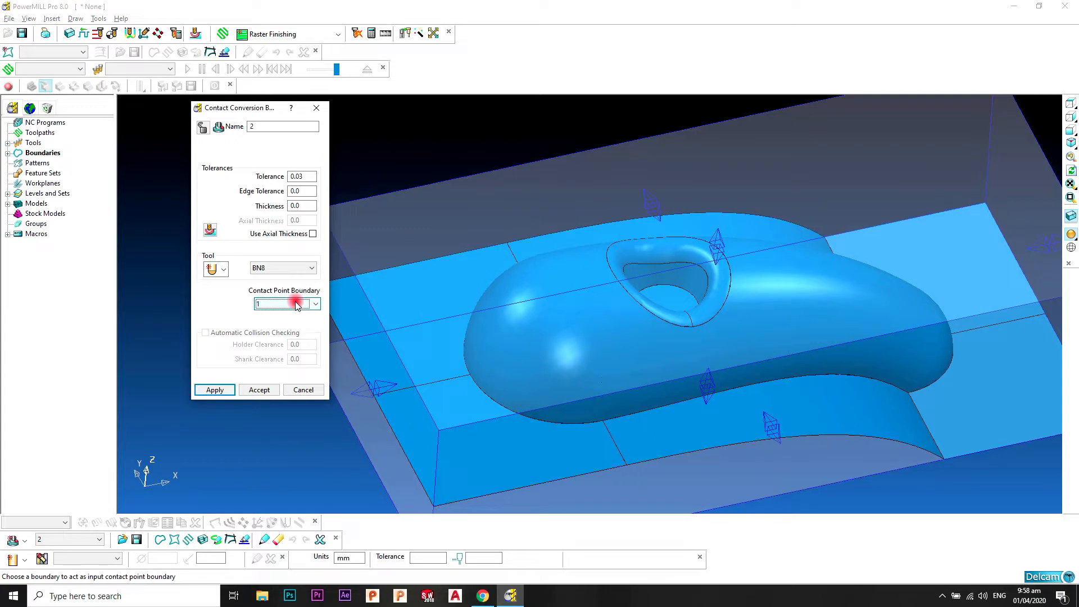
click(222, 390)
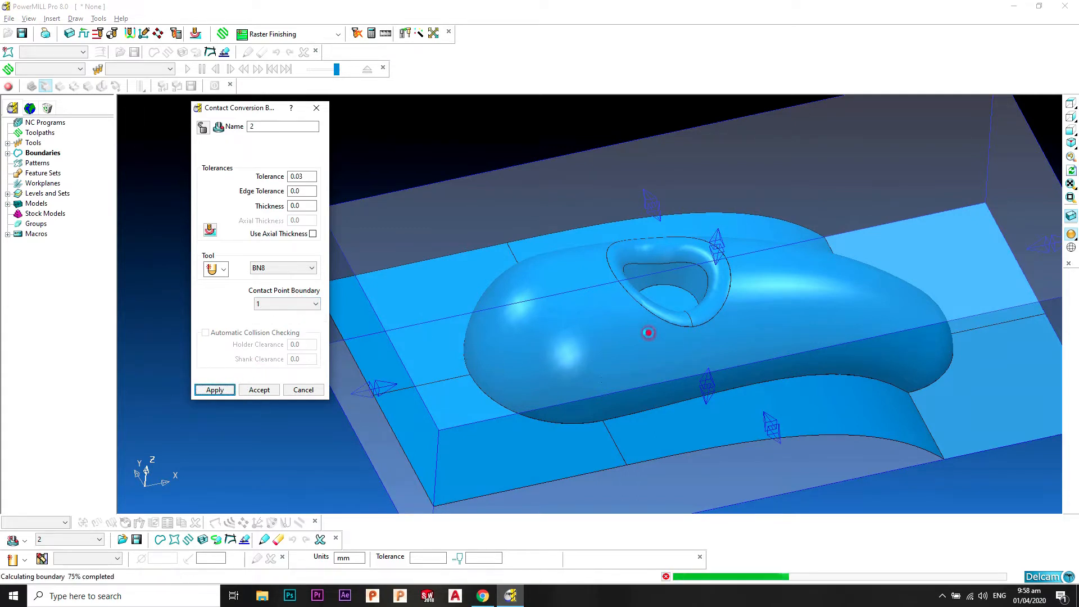
mouse_move(679, 379)
middle_down()
mouse_move(714, 355)
mouse_move(686, 318)
middle_up()
click(263, 390)
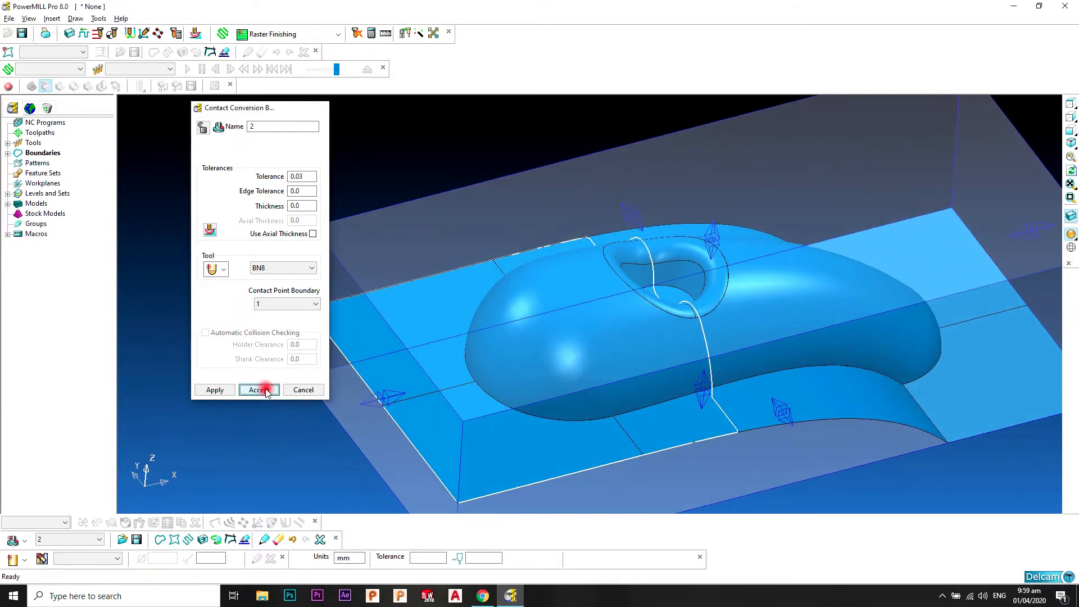
Show only boundary 1 as the active boundary and examine how it runs across the model around the hole
click(8, 153)
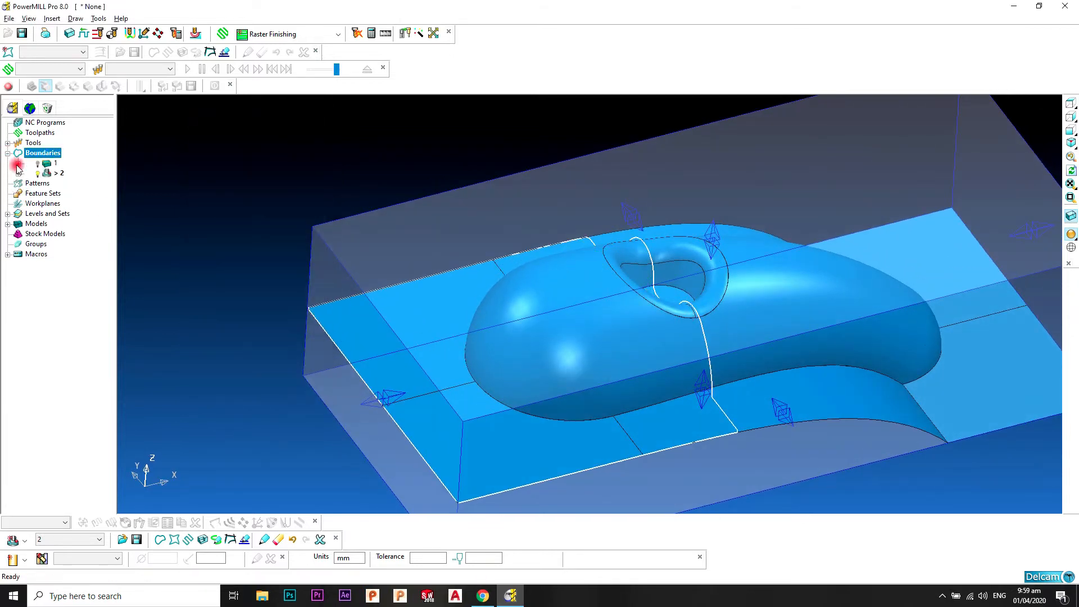
double_click(50, 165)
middle_drag(614, 243, 549, 217)
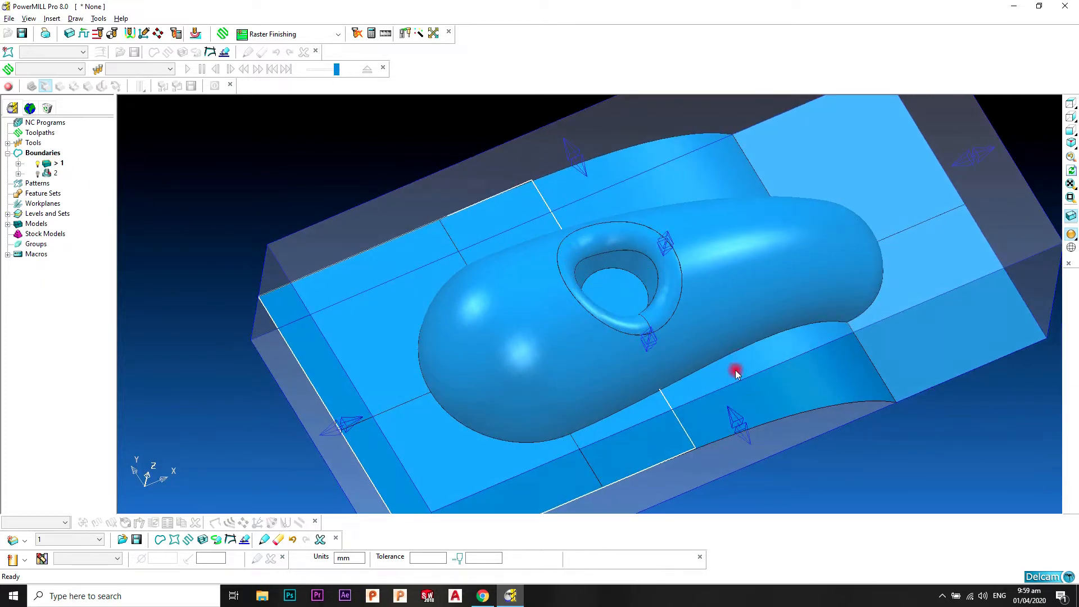
mouse_move(682, 421)
shift+middle_down()
mouse_move(710, 352)
mouse_move(719, 390)
shift+middle_up()
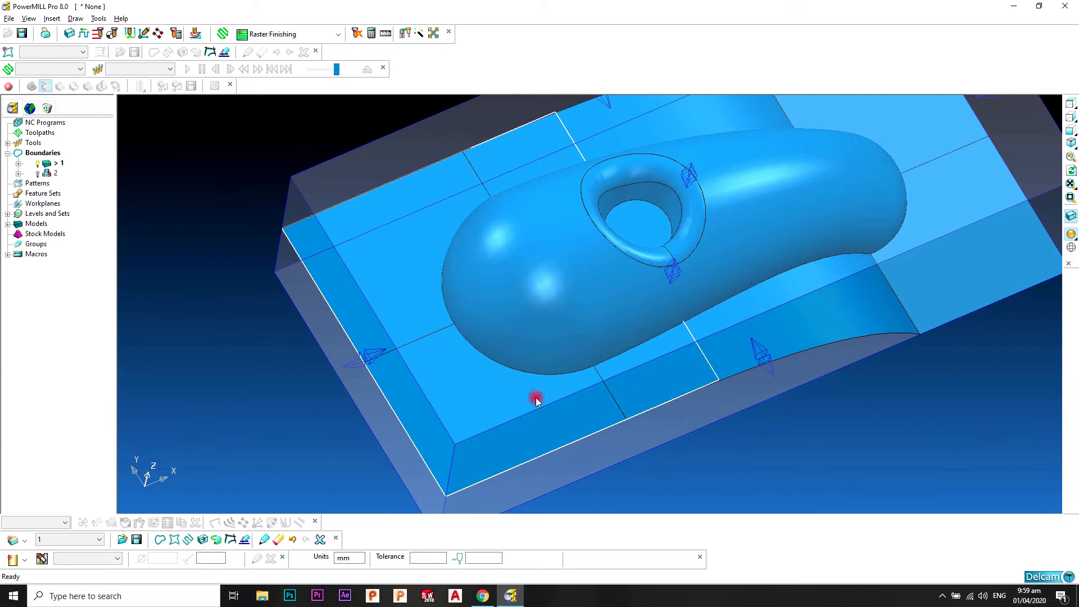
middle_drag(684, 301, 632, 321)
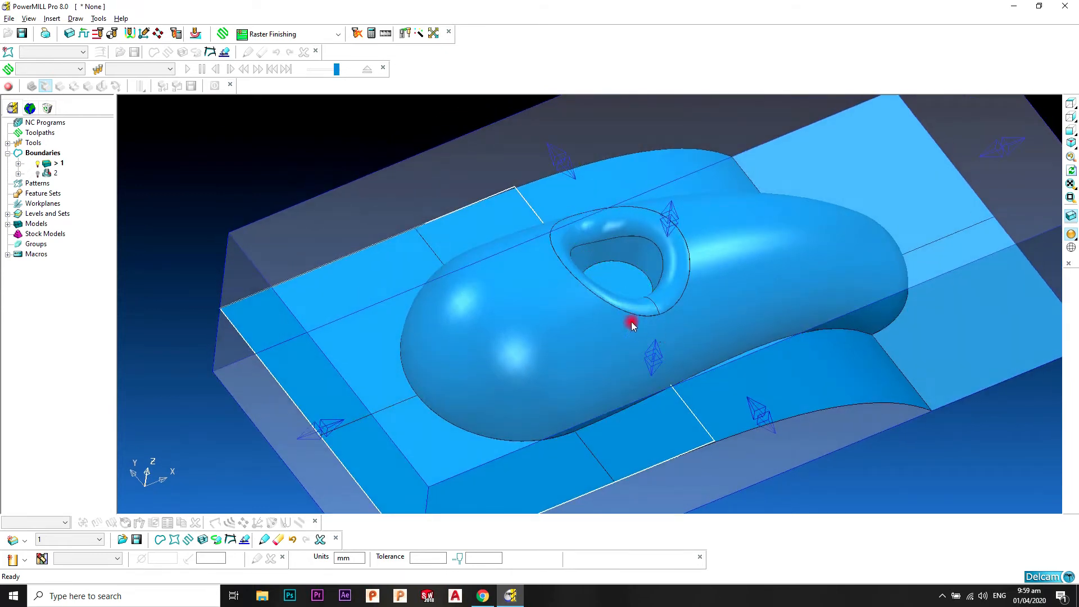
scroll(615, 262, up, 2)
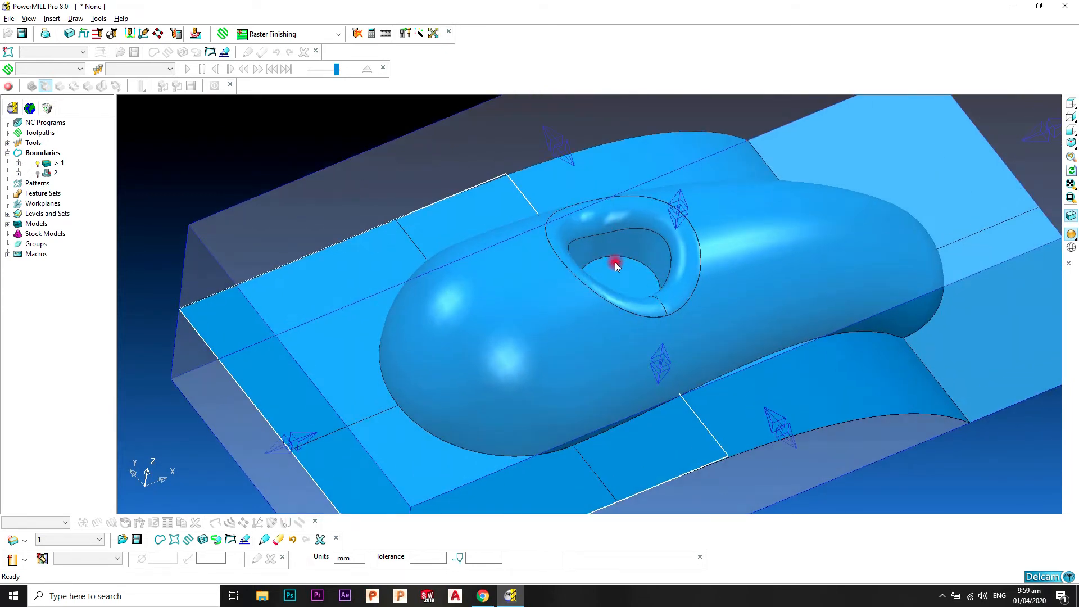
scroll(617, 263, up, 1)
scroll(616, 264, down, 2)
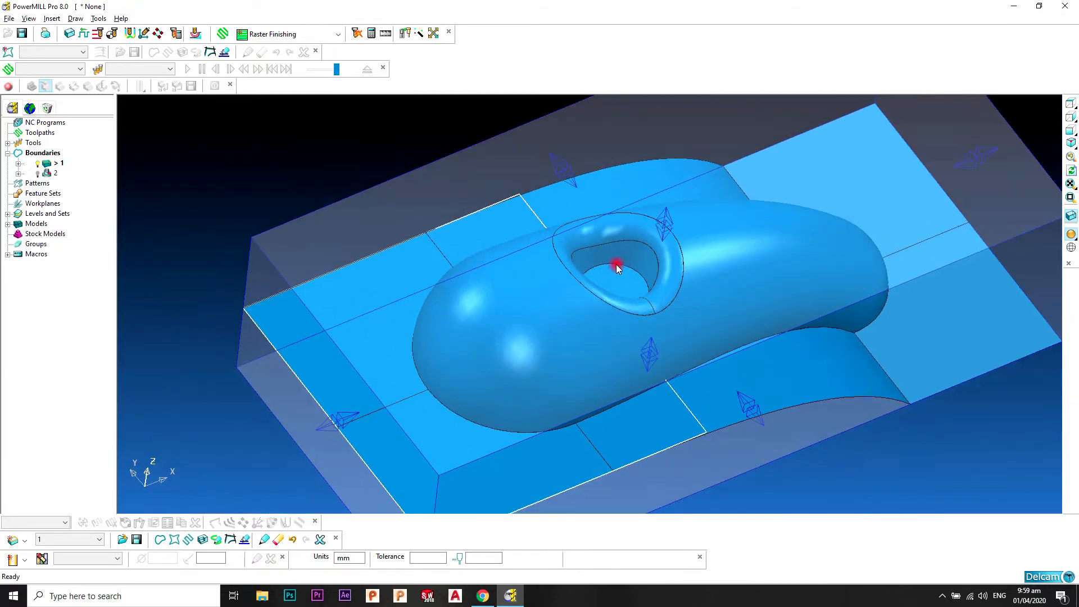
Show only boundary 2 as the active boundary and examine its path over the body and the hole
click(47, 174)
double_click(46, 175)
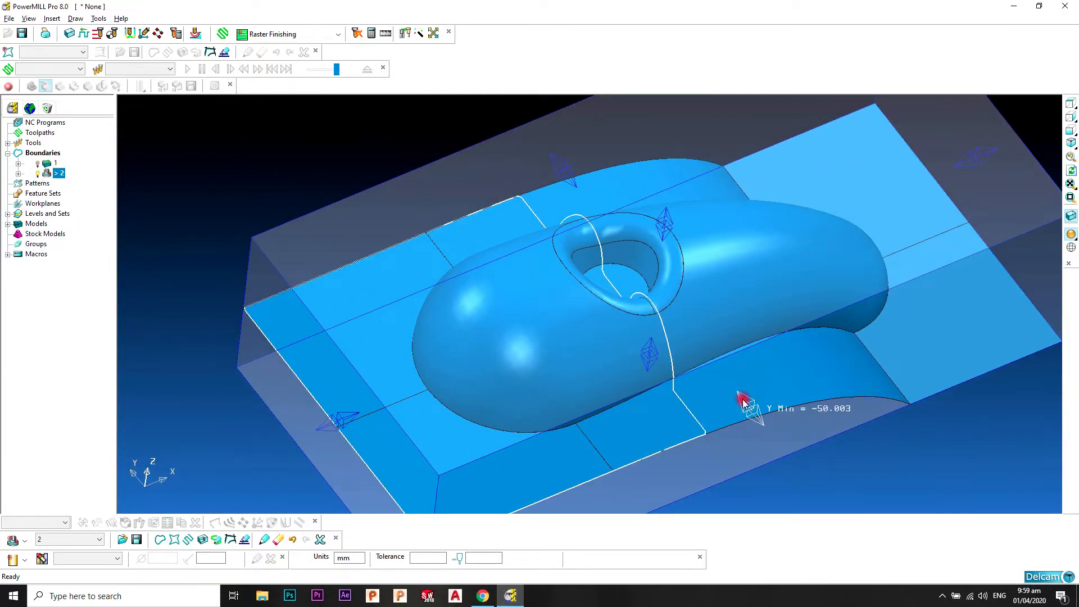
middle_drag(716, 424, 719, 391)
middle_drag(603, 285, 459, 225)
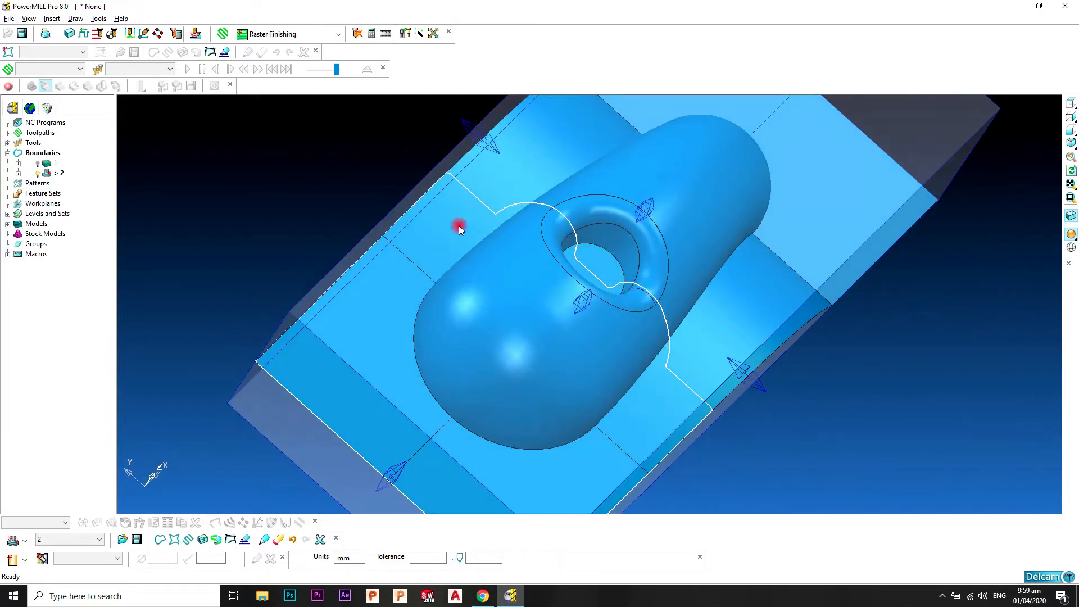
middle_drag(522, 234, 558, 306)
scroll(563, 305, up, 2)
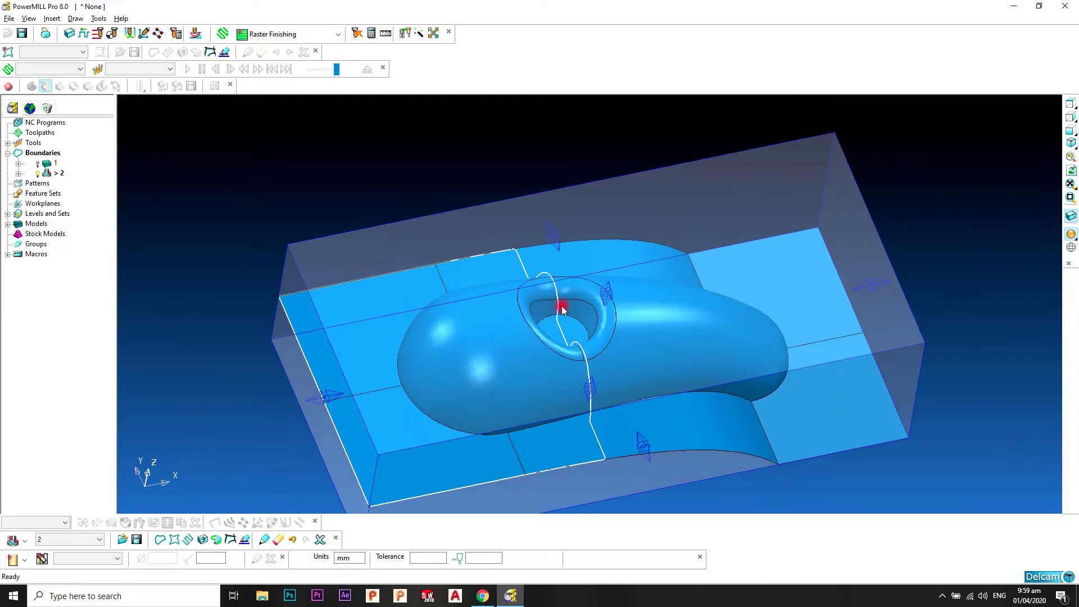
Examine boundary 2 from several angles and close up where it crosses the body and the hole
middle_drag(569, 358, 656, 316)
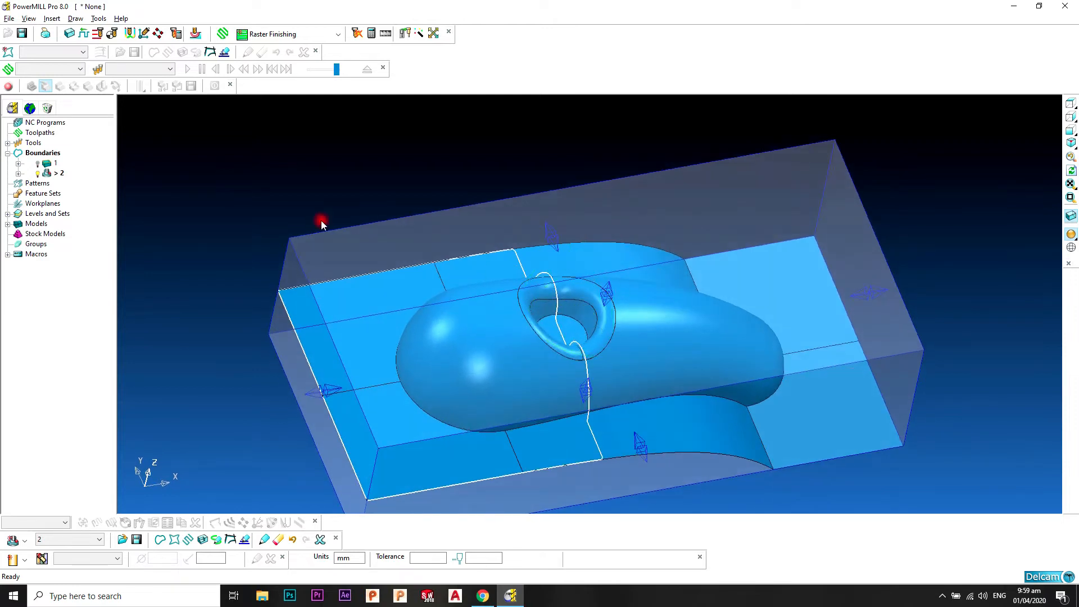
scroll(534, 315, up, 1)
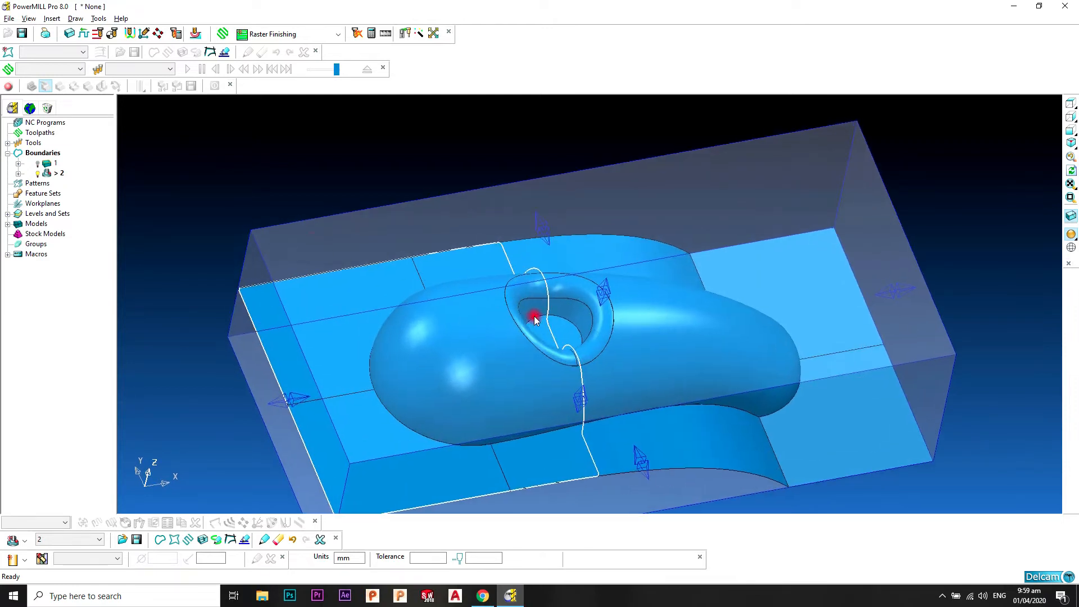
right_click(49, 157)
mouse_move(113, 198)
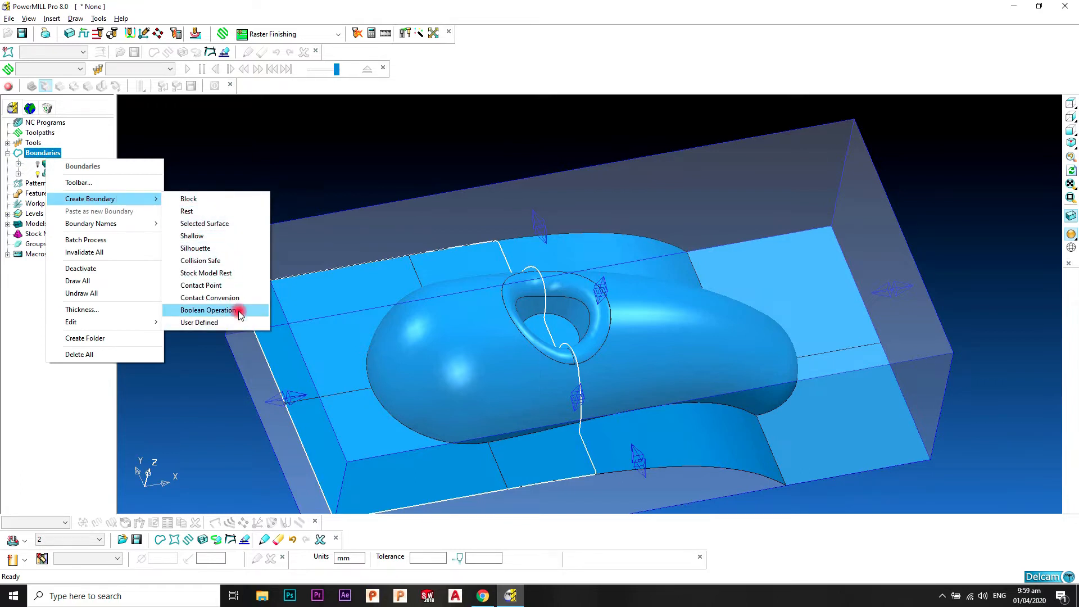
click(385, 136)
scroll(499, 252, down, 4)
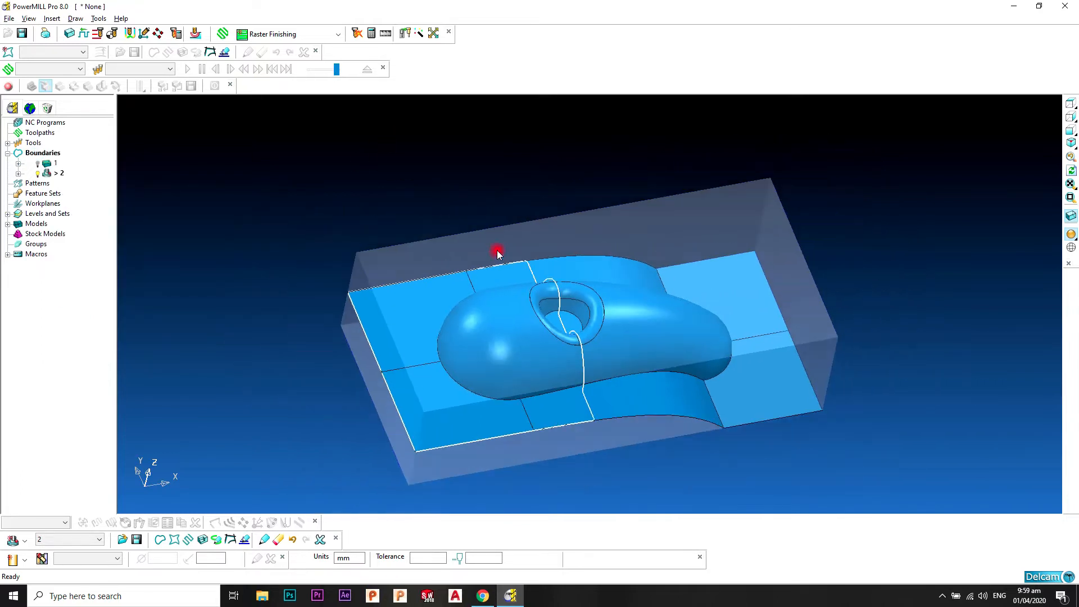
middle_drag(597, 372, 618, 318)
scroll(504, 327, up, 5)
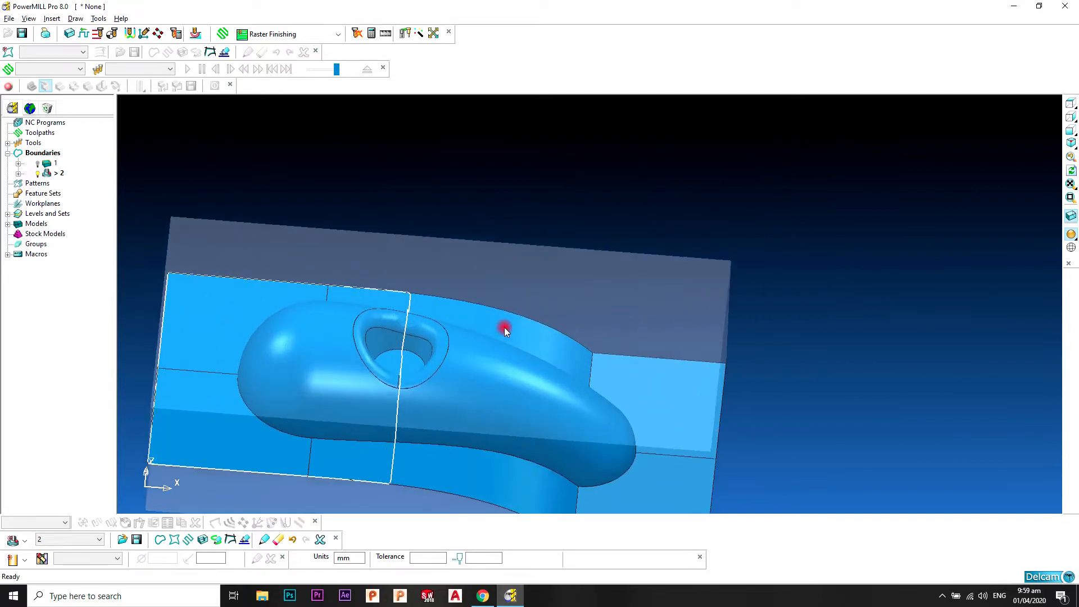
middle_drag(551, 290, 524, 375)
scroll(466, 308, up, 4)
shift+middle_drag(456, 296, 590, 286)
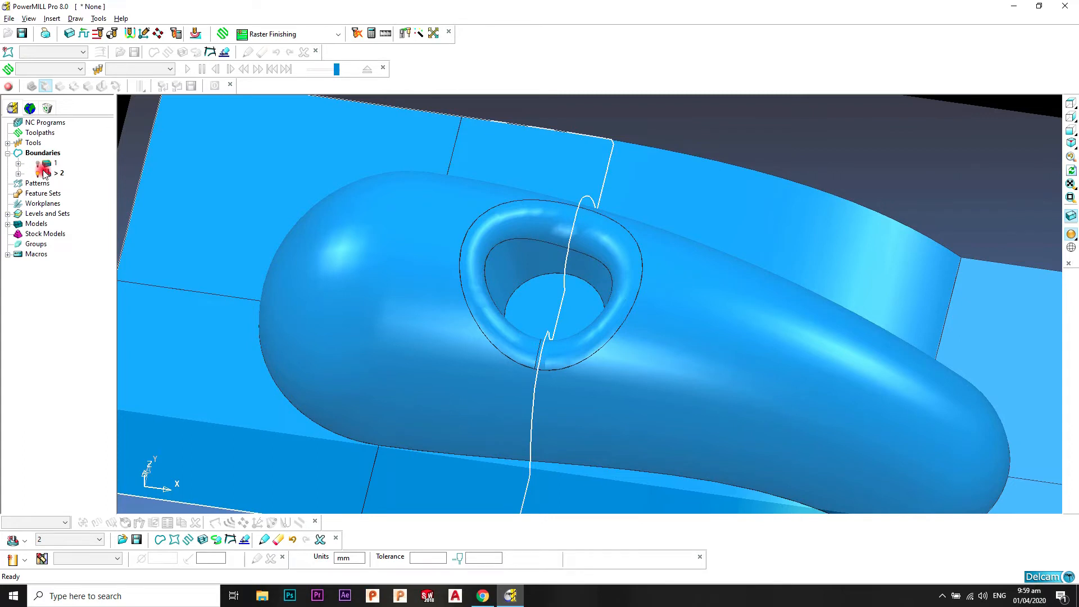
Deactivate and undraw boundary 2, and hide the block around the model
double_click(42, 171)
click(548, 223)
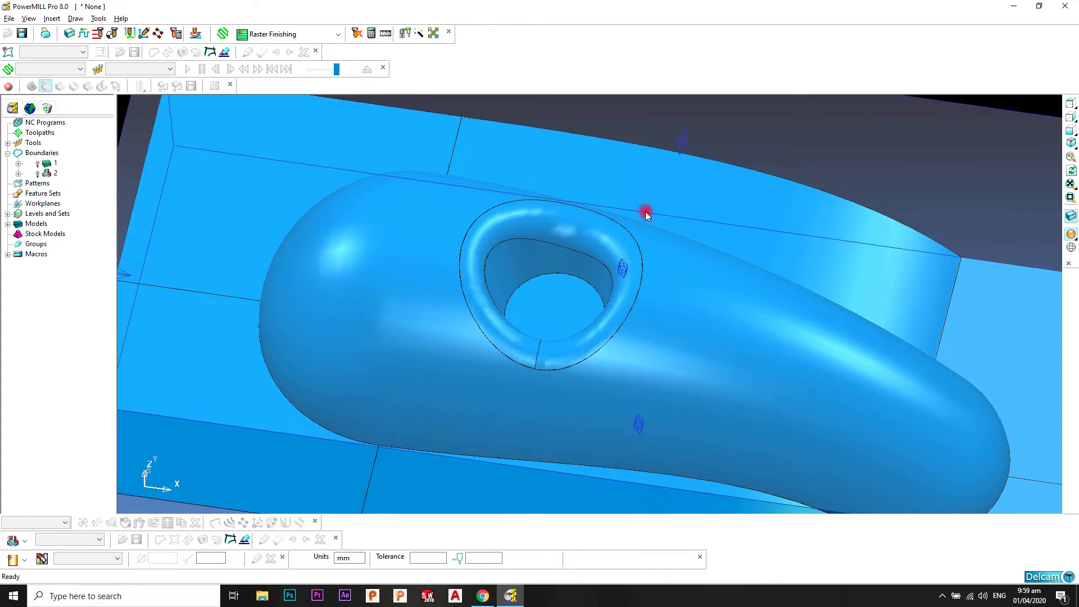
scroll(645, 216, down, 3)
click(1072, 216)
scroll(516, 298, up, 3)
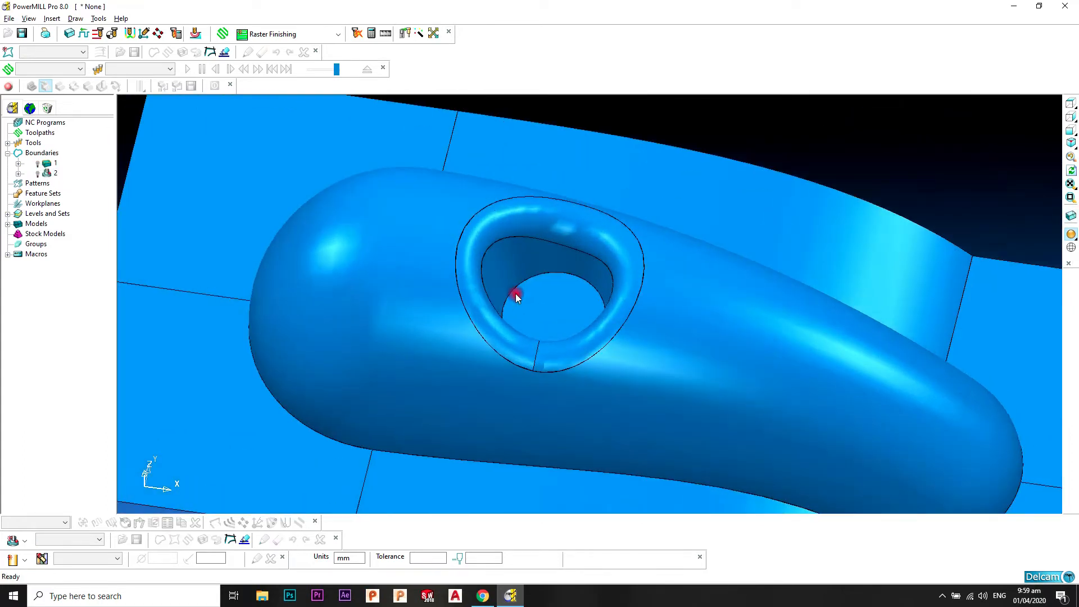
Create a user defined boundary from the fillet surface around the hole's rim, using the selected model surface with tolerance 0.1
click(534, 227)
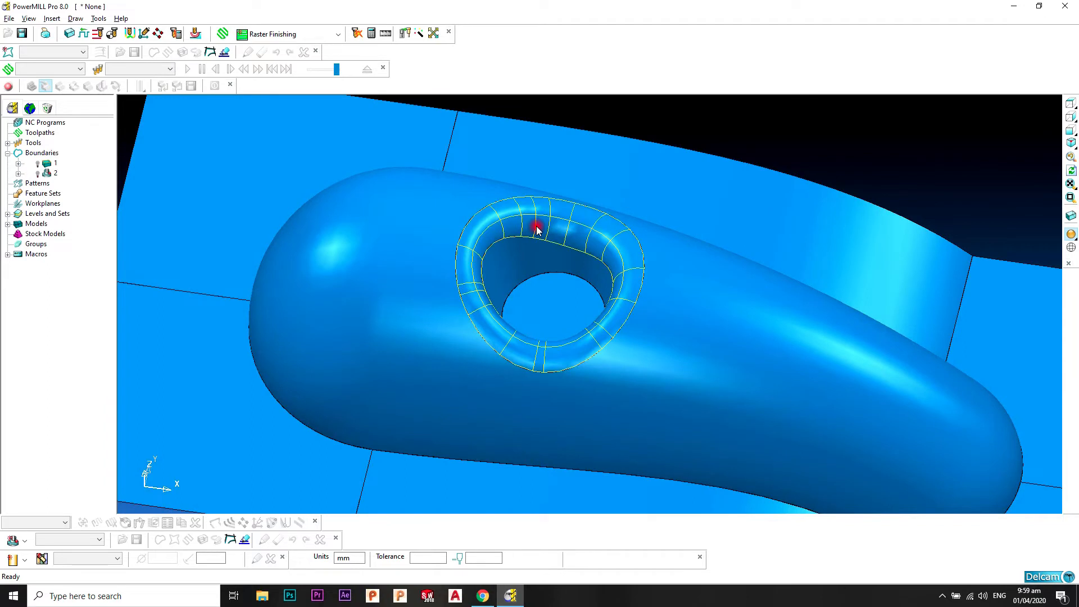
right_click(49, 155)
mouse_move(96, 197)
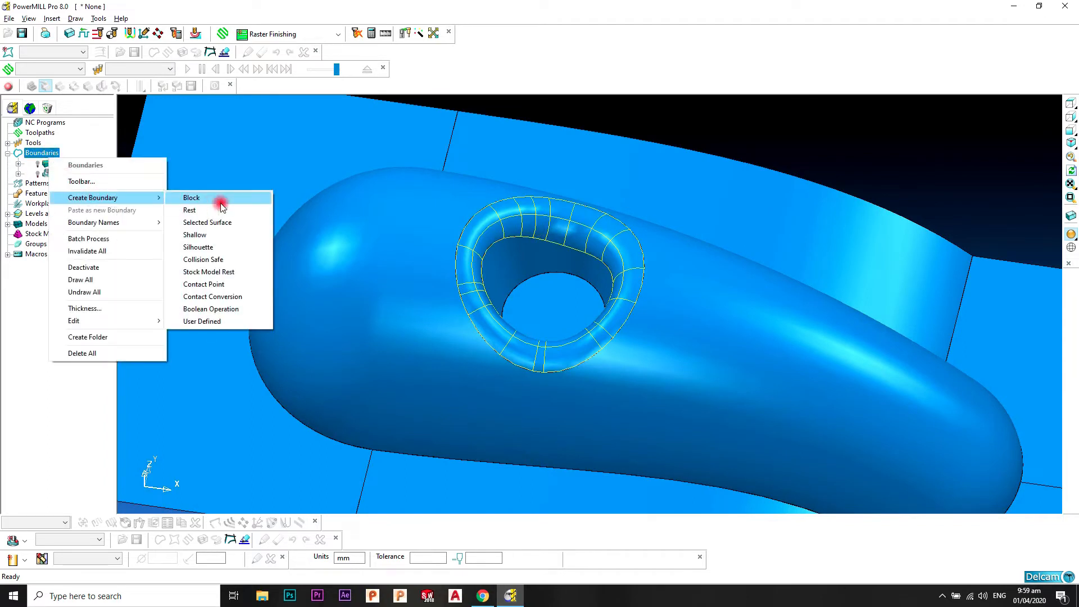
click(223, 324)
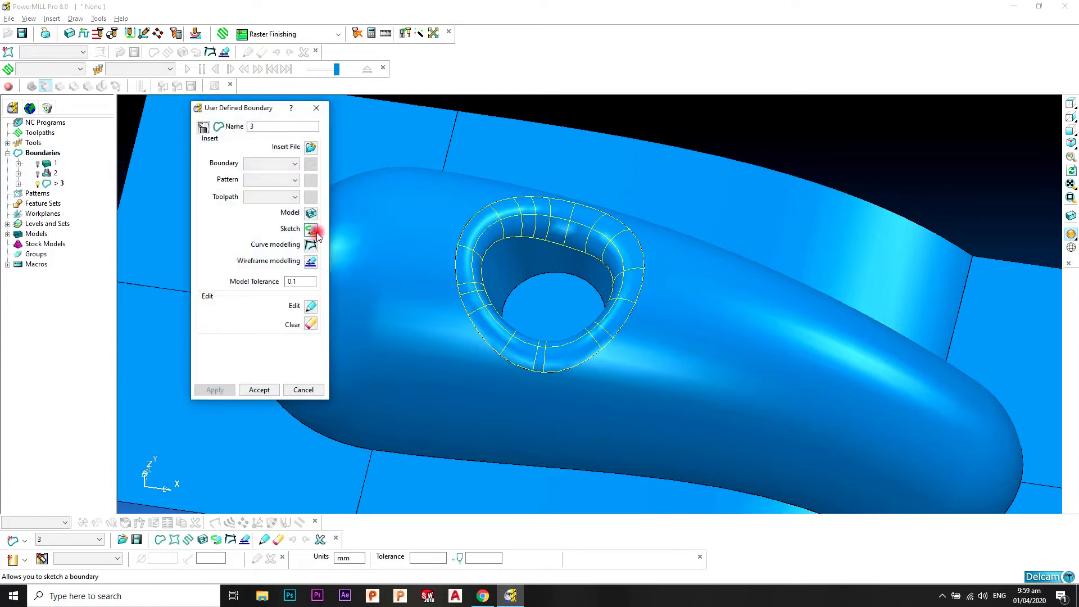
click(310, 214)
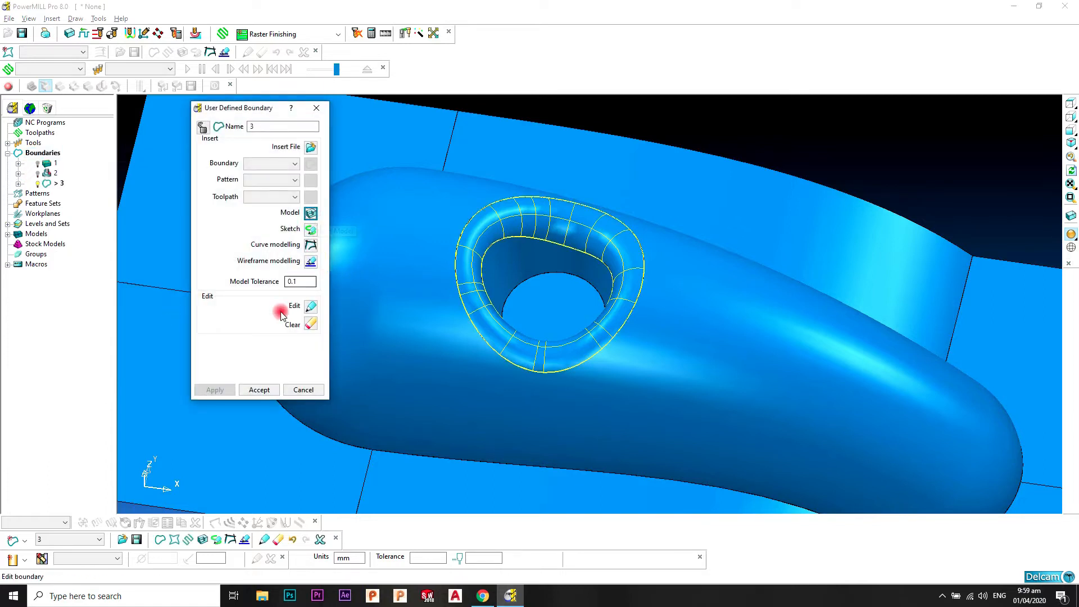
click(260, 390)
Delete the inner curve of boundary 3 with the model shading hidden, leaving only the outer curve of the fillet
click(1071, 234)
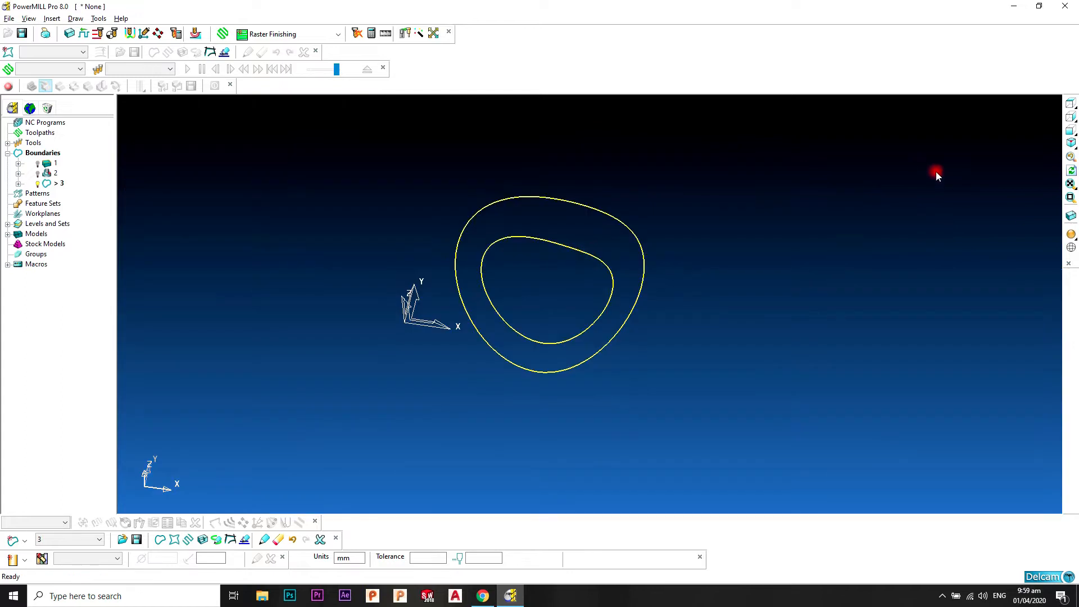
click(566, 284)
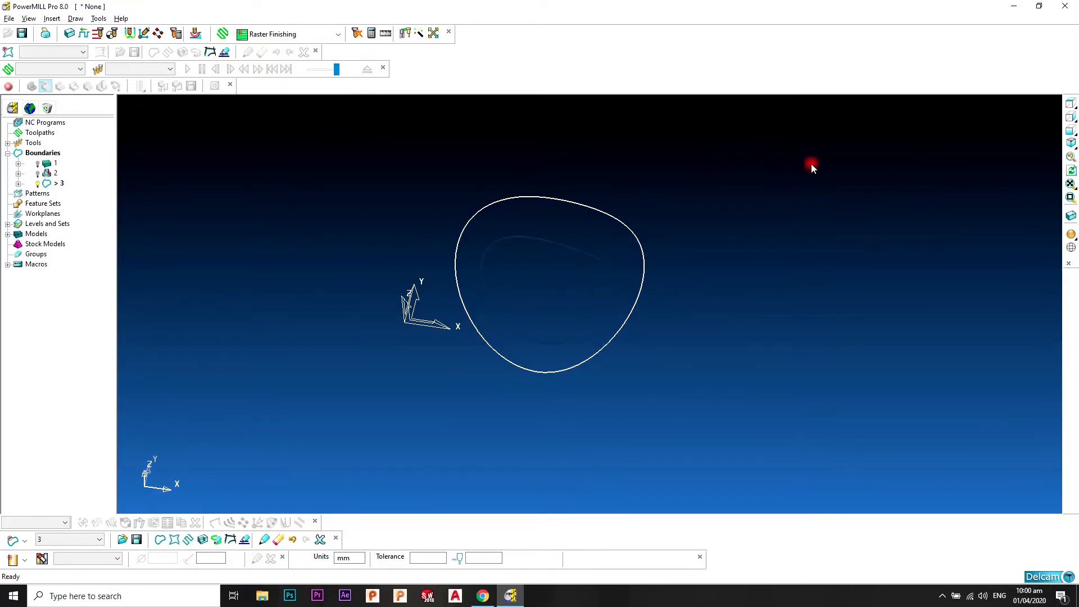
click(1070, 235)
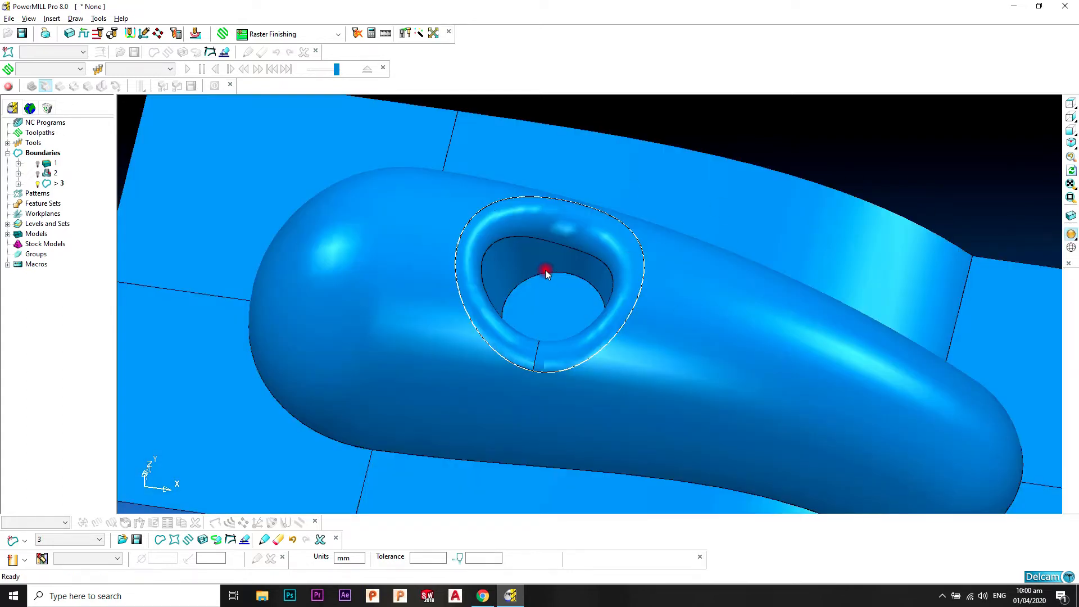
Rename boundary 3 as USER DEFINED
click(65, 187)
text(USER DEFINED)
key(Return)
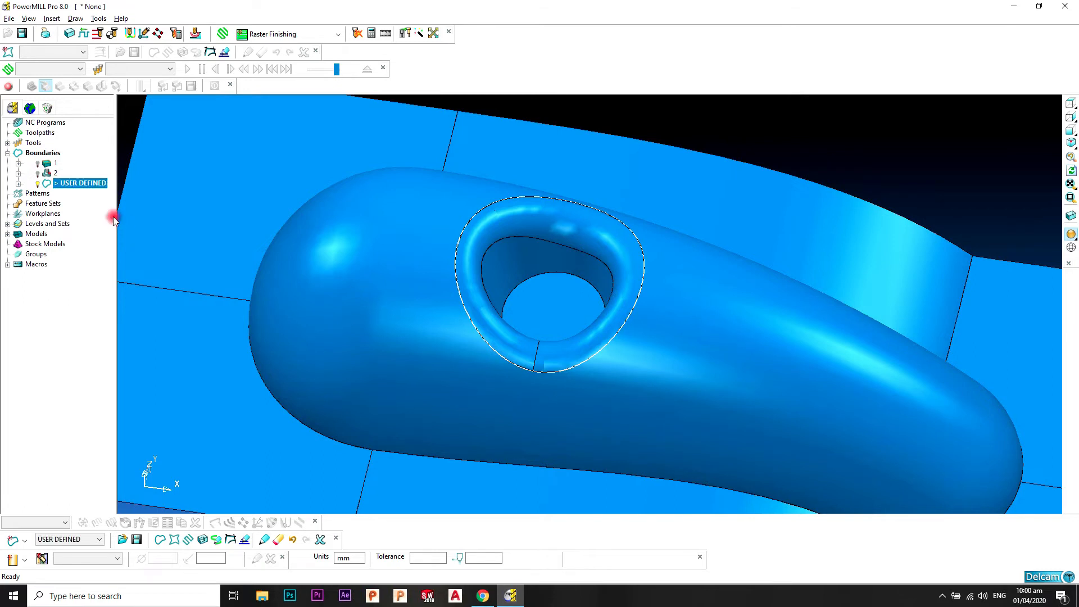
Rename boundary 2 as CONTACT CONVERSION and boundary 1 as BLOCK
click(47, 174)
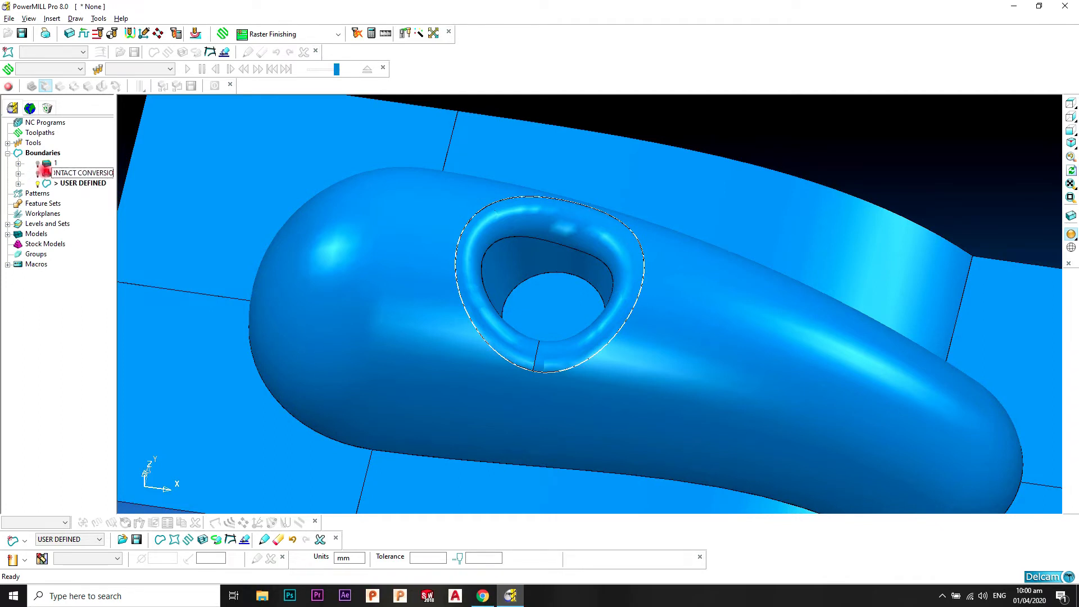
key(Return)
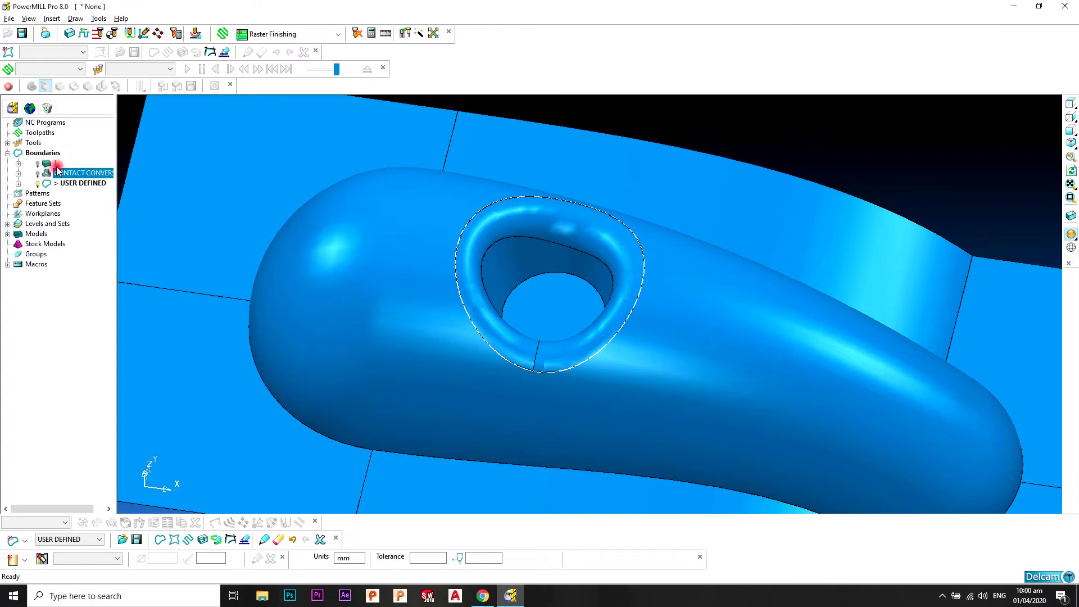
click(54, 164)
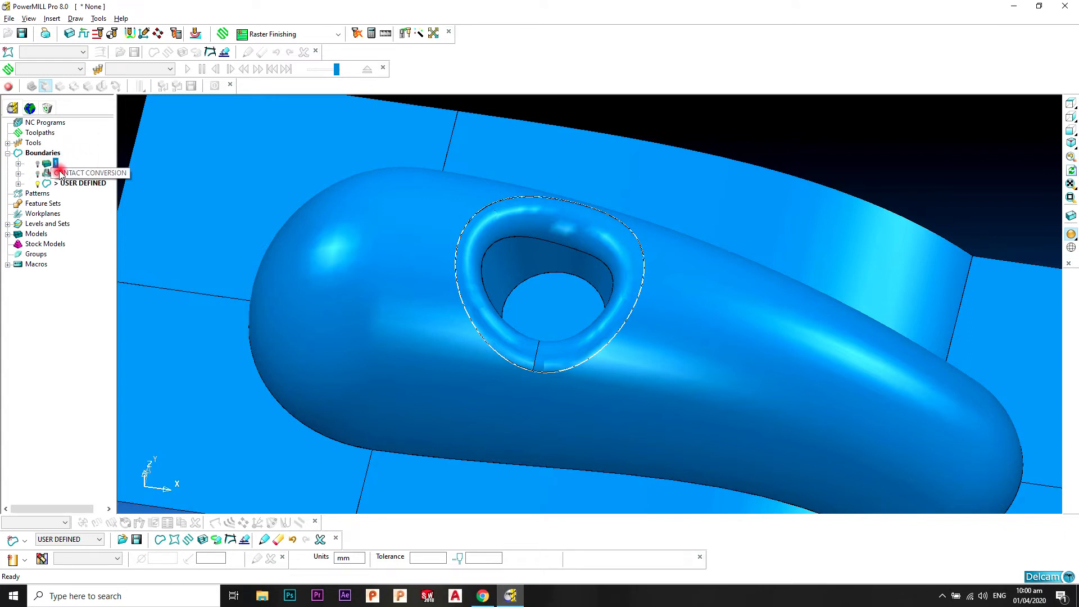
click(59, 168)
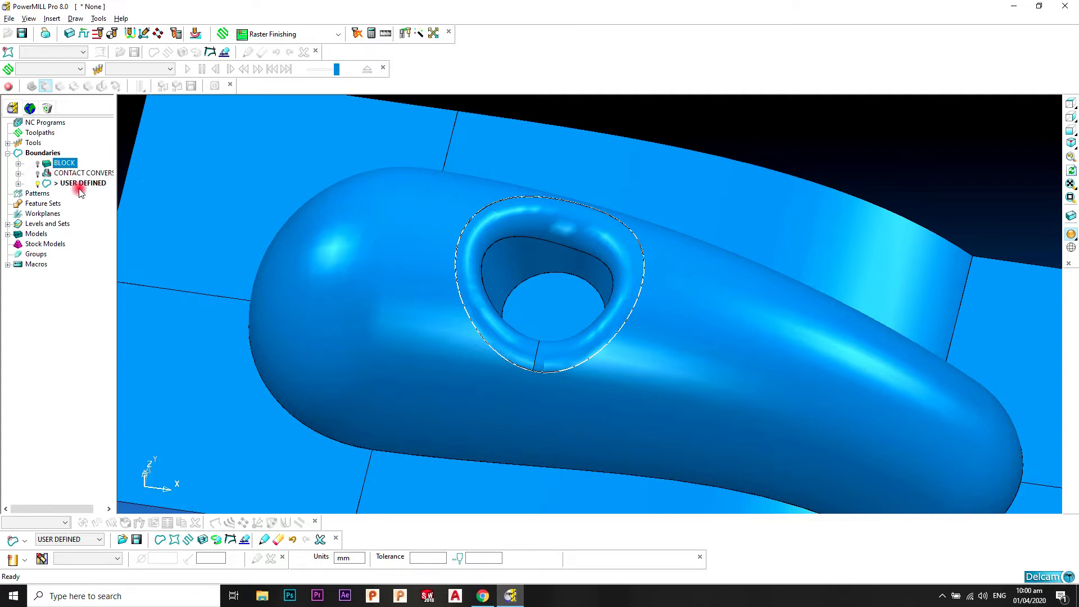
Compare the USER DEFINED and BLOCK boundaries around the hole by activating them in turn, ending with BLOCK active
click(1069, 145)
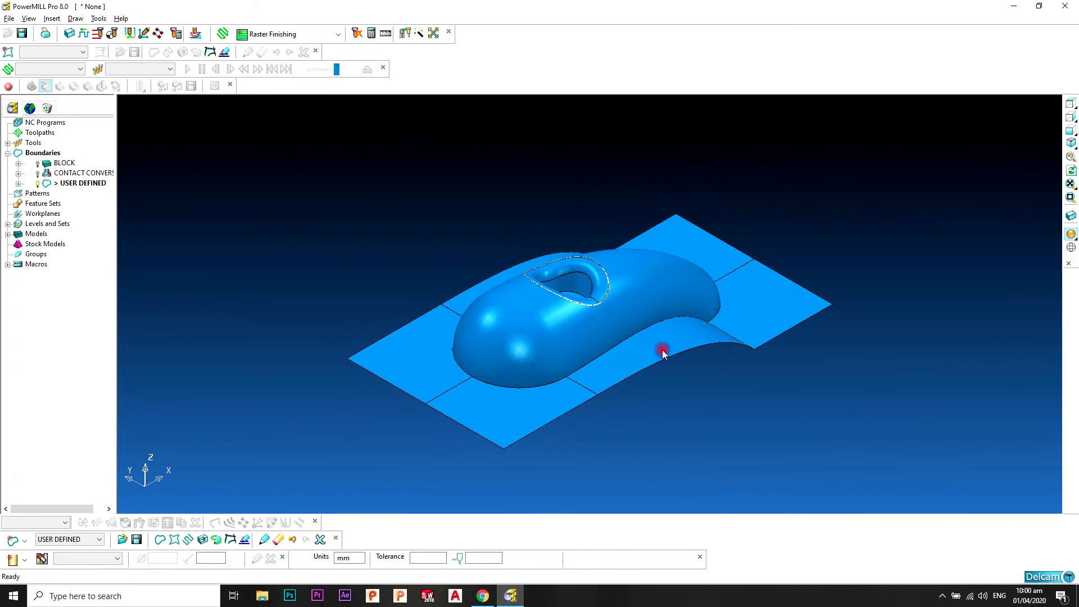
middle_drag(663, 353, 561, 352)
scroll(615, 264, up, 4)
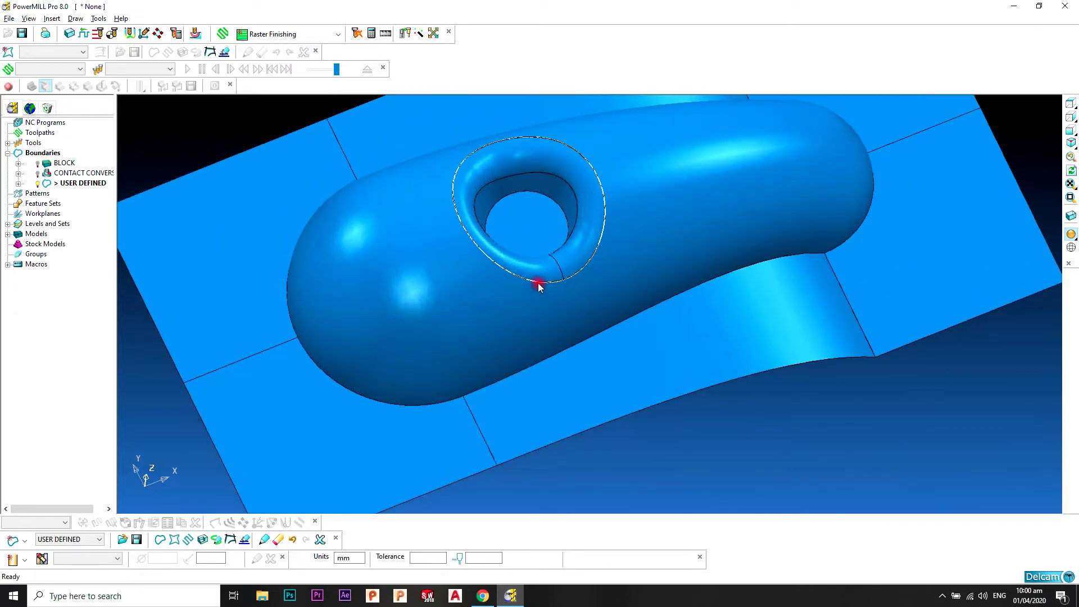
mouse_move(538, 250)
middle_down()
mouse_move(625, 361)
mouse_move(359, 277)
mouse_move(734, 251)
mouse_move(690, 313)
mouse_move(482, 282)
mouse_move(521, 263)
middle_up()
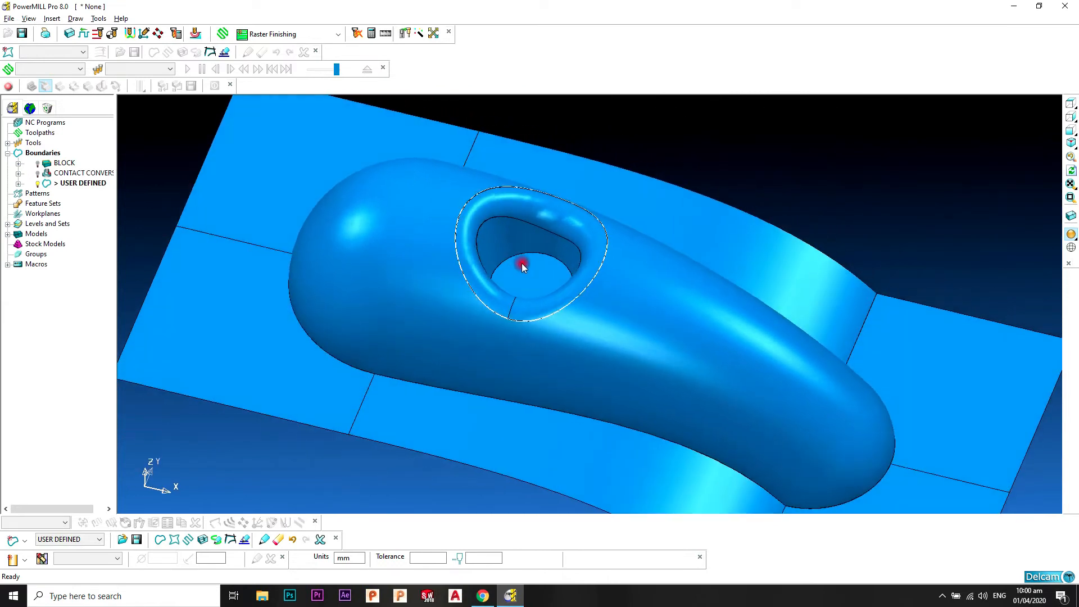
click(52, 172)
click(52, 164)
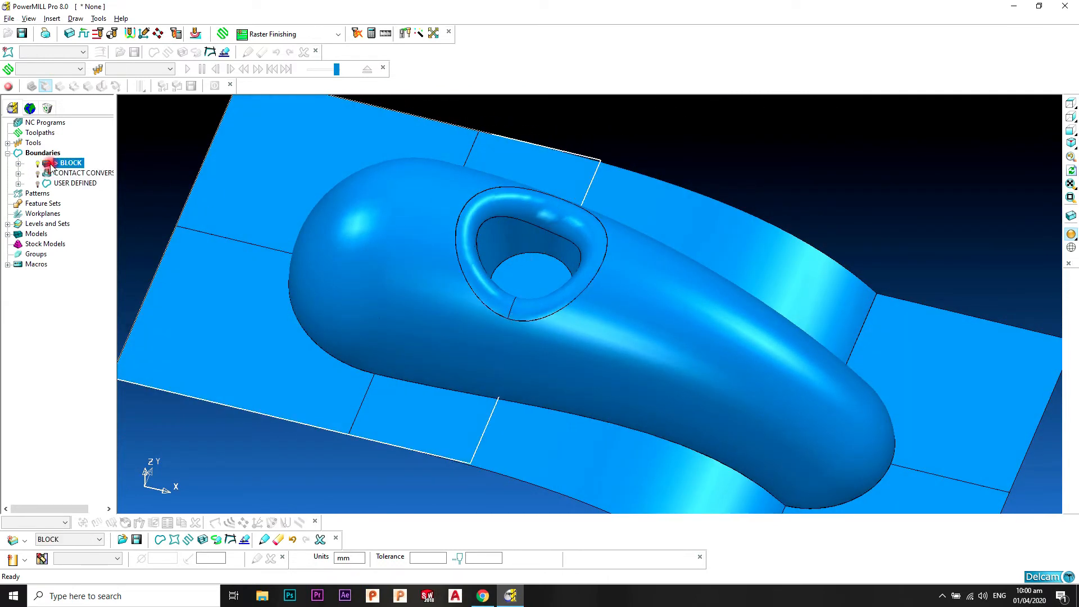
click(51, 183)
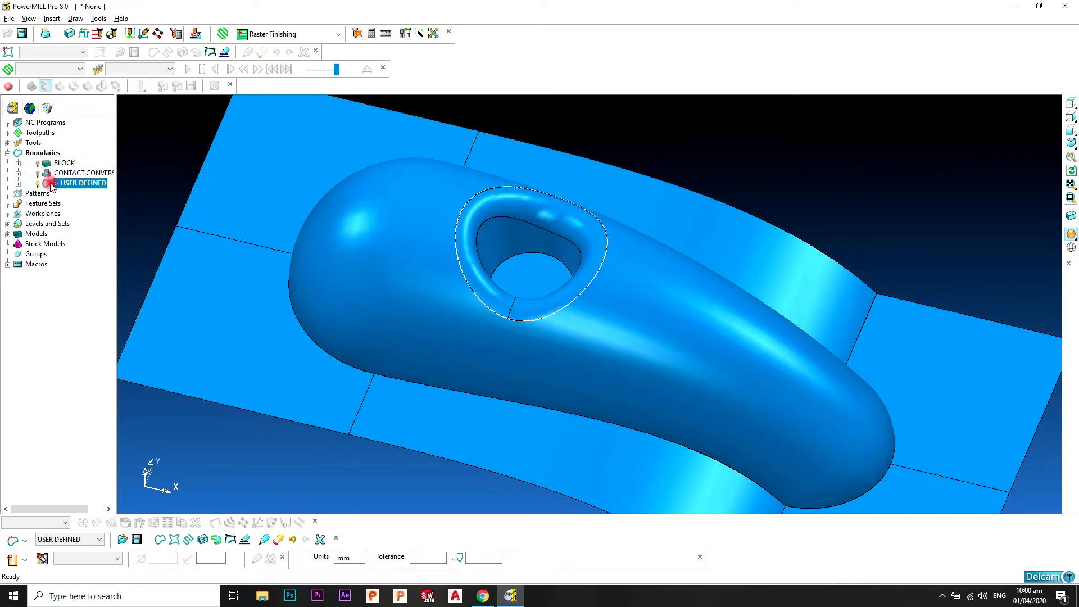
click(50, 164)
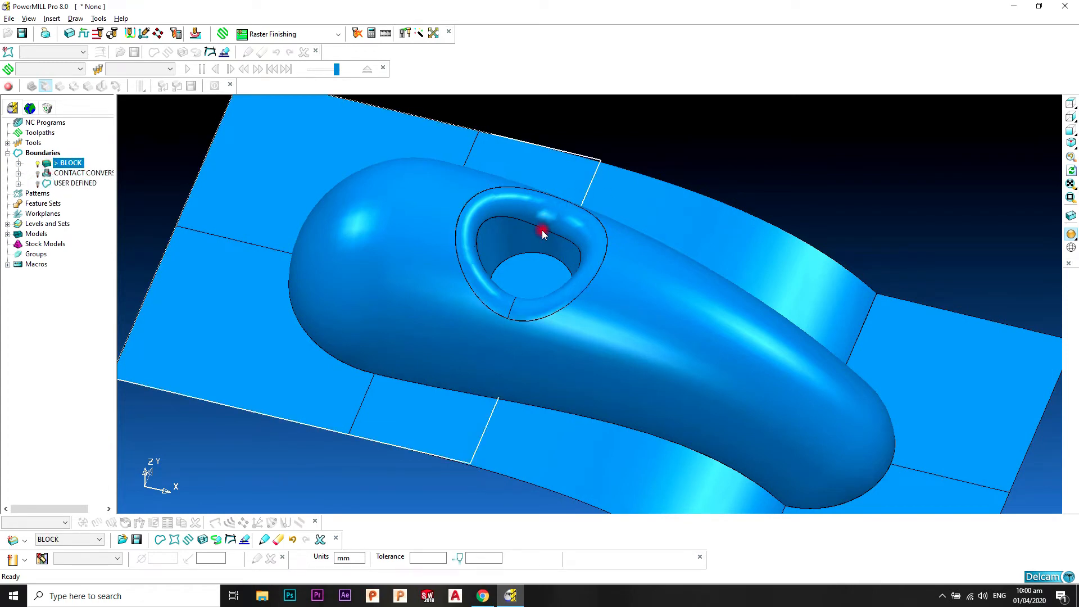
Create a Boolean Operation boundary of type Addition from BLOCK and USER DEFINED, apply it and examine the combined outline around the hole
right_click(50, 157)
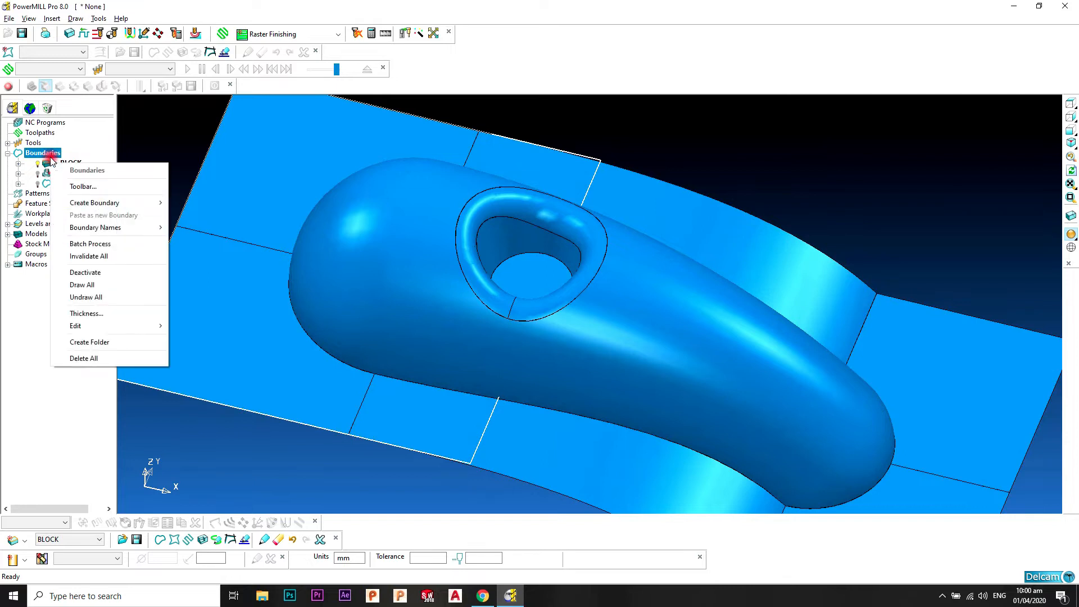
mouse_move(141, 204)
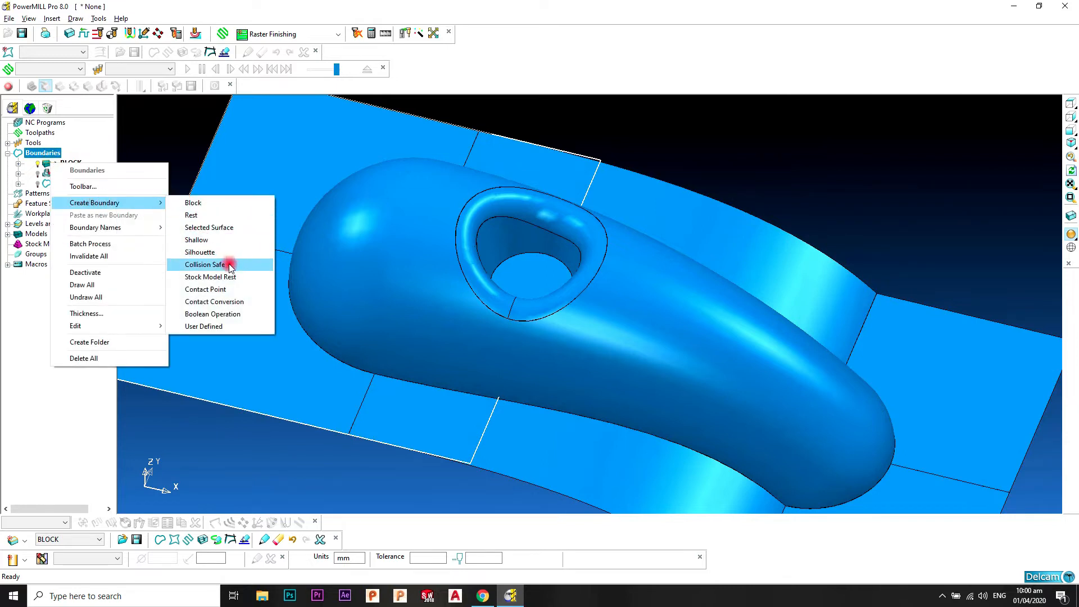
click(235, 315)
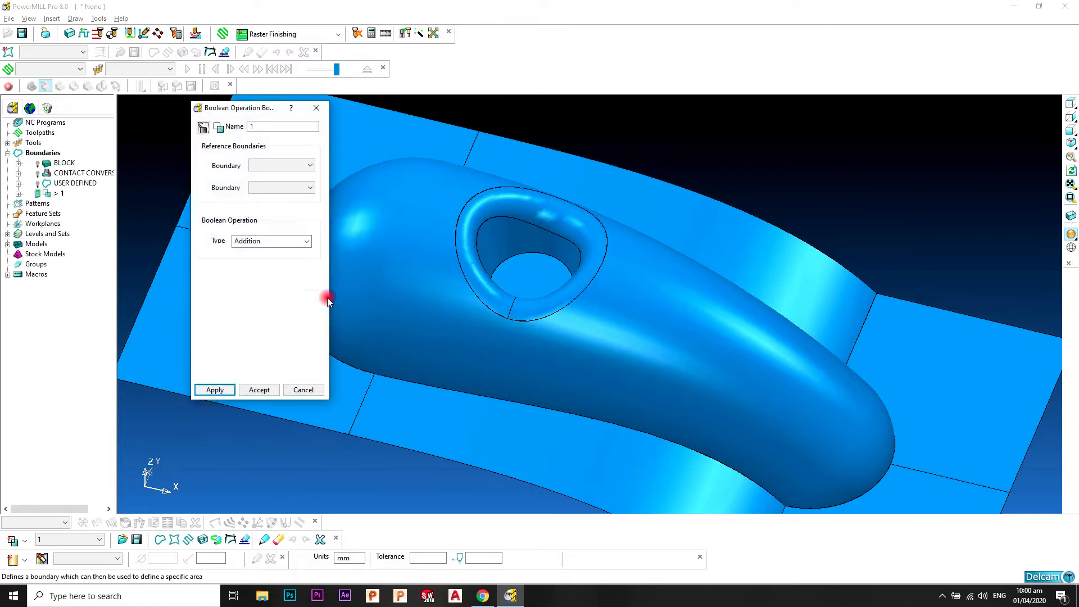
click(283, 240)
click(283, 242)
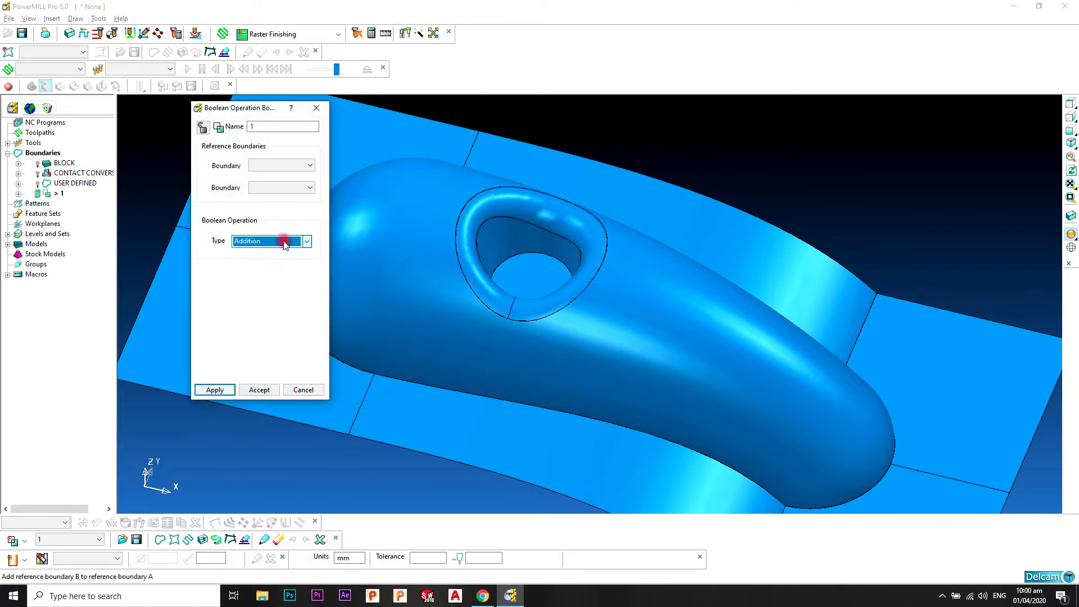
click(294, 170)
click(294, 177)
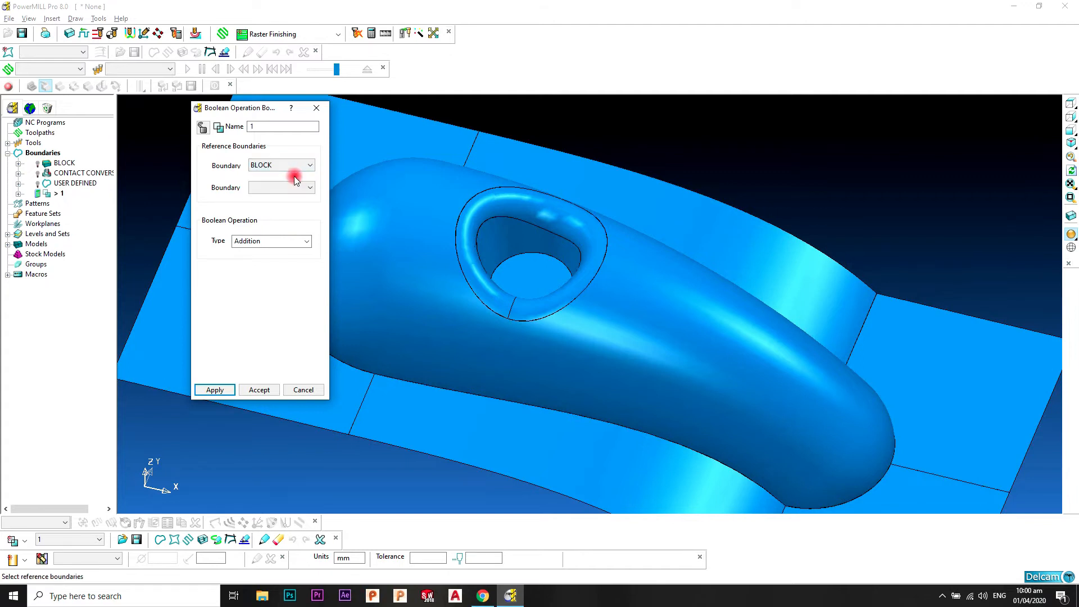
click(284, 192)
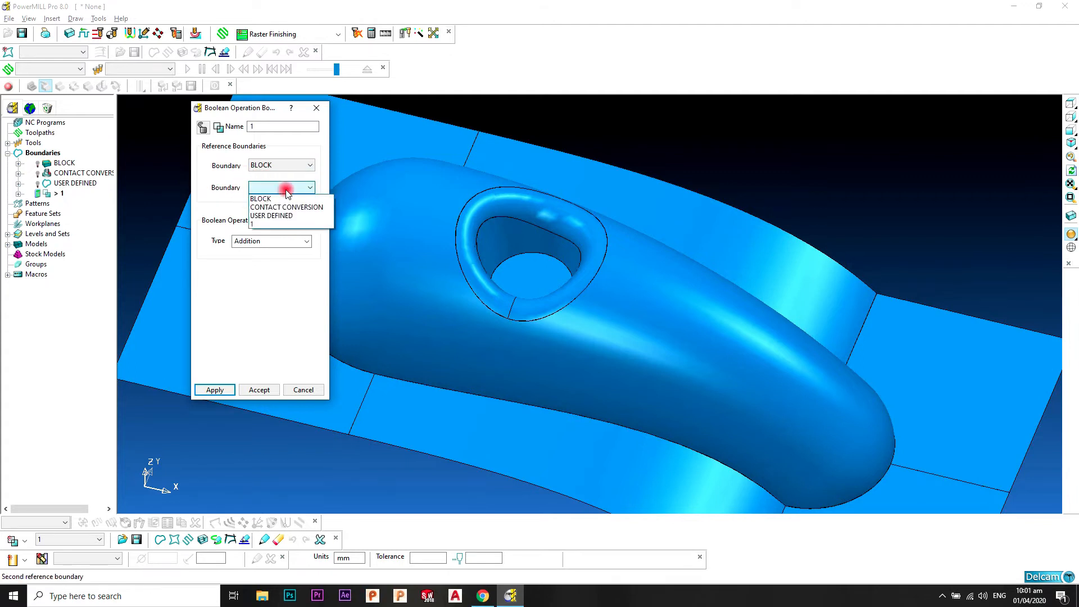
click(279, 216)
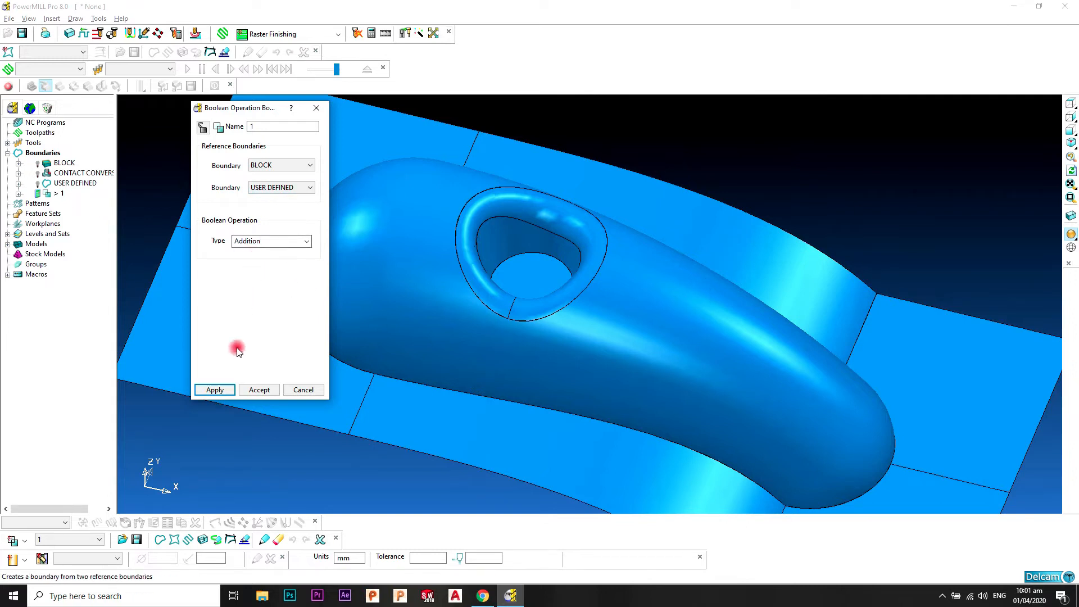
click(215, 389)
middle_drag(597, 320, 750, 358)
scroll(626, 278, up, 5)
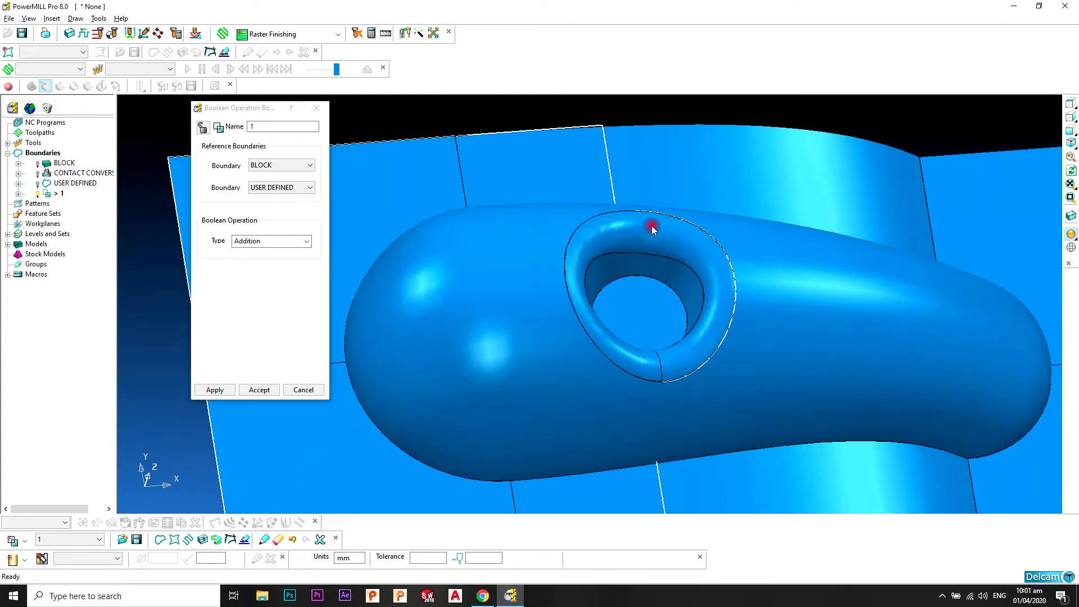
scroll(638, 225, down, 2)
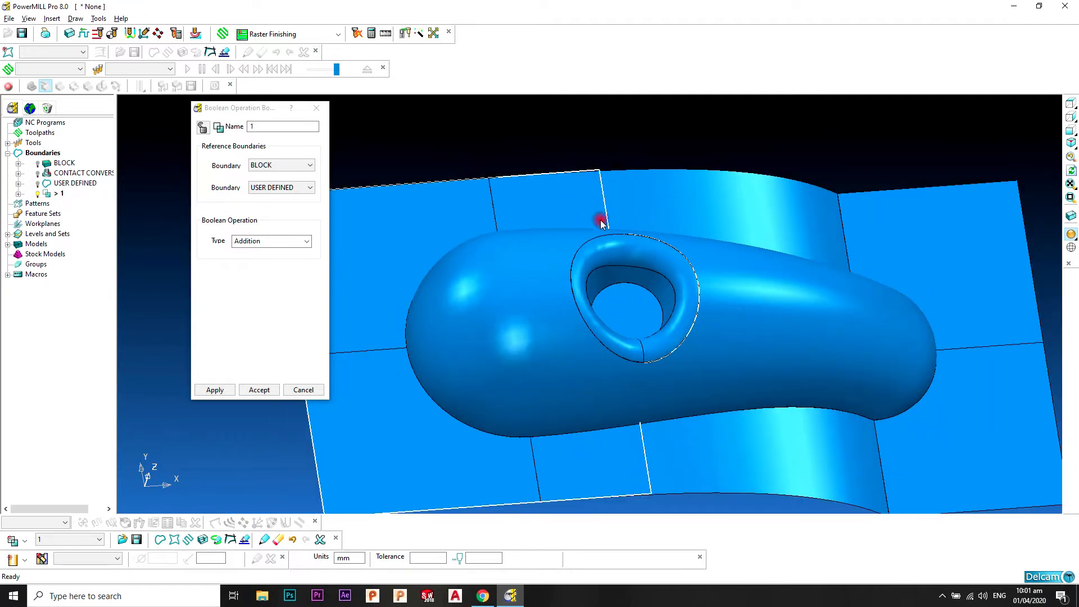
Try the Subtraction type on the BLOCK and USER DEFINED Boolean boundary, apply it and examine the outline around the hole
middle_drag(639, 363, 672, 249)
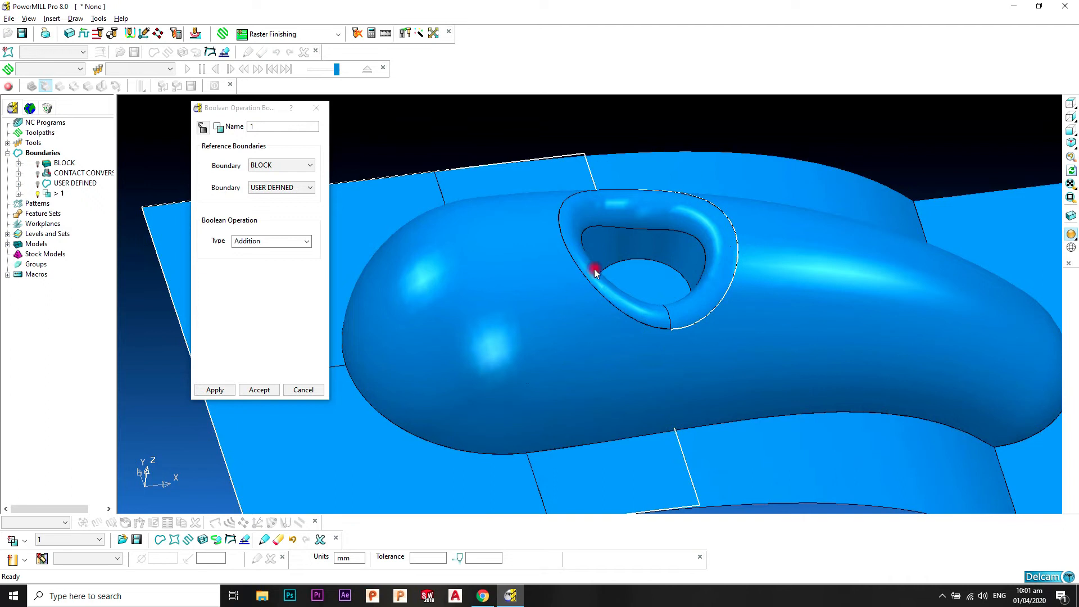
middle_drag(595, 268, 443, 268)
middle_drag(549, 247, 656, 304)
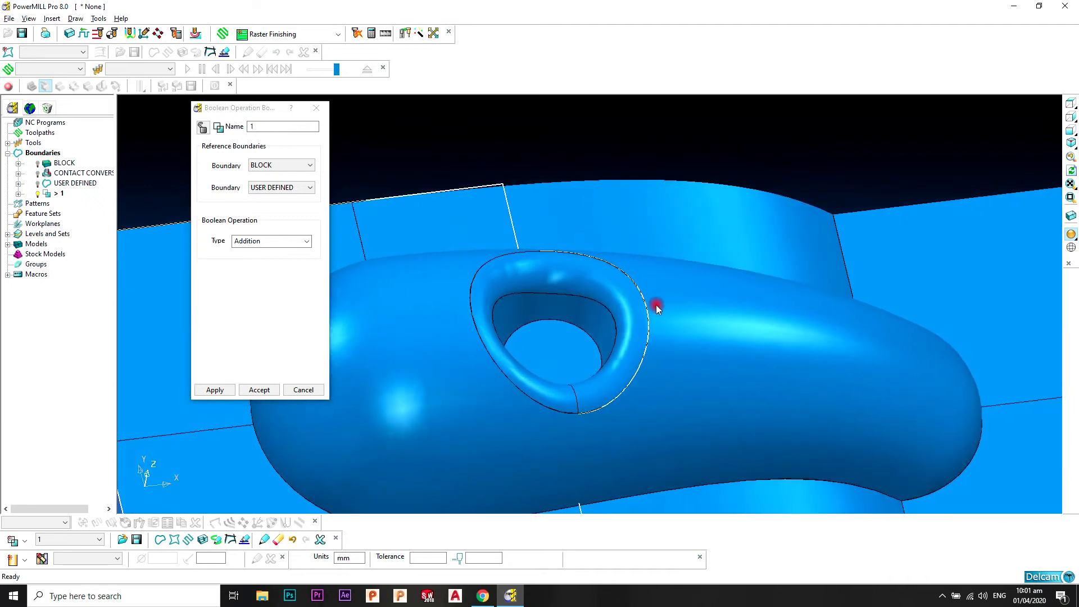
click(306, 240)
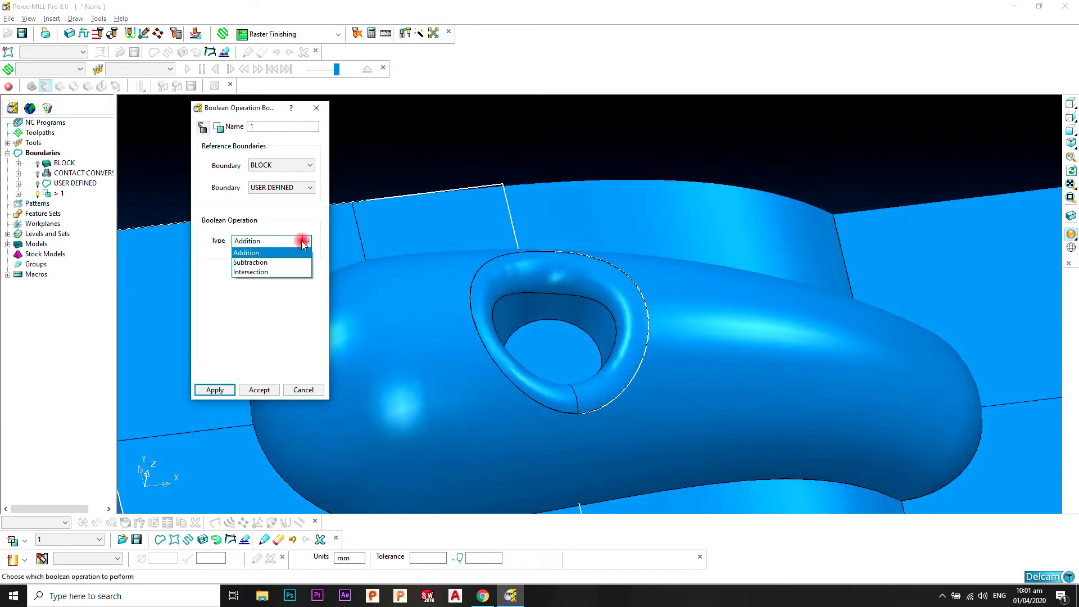
click(292, 257)
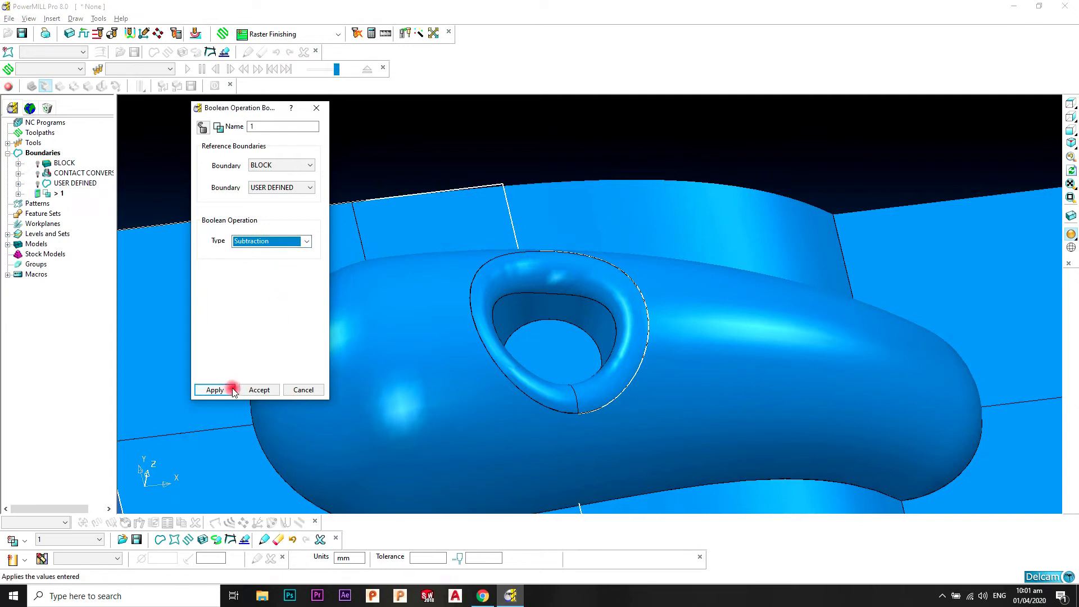
click(215, 389)
middle_drag(360, 371, 583, 348)
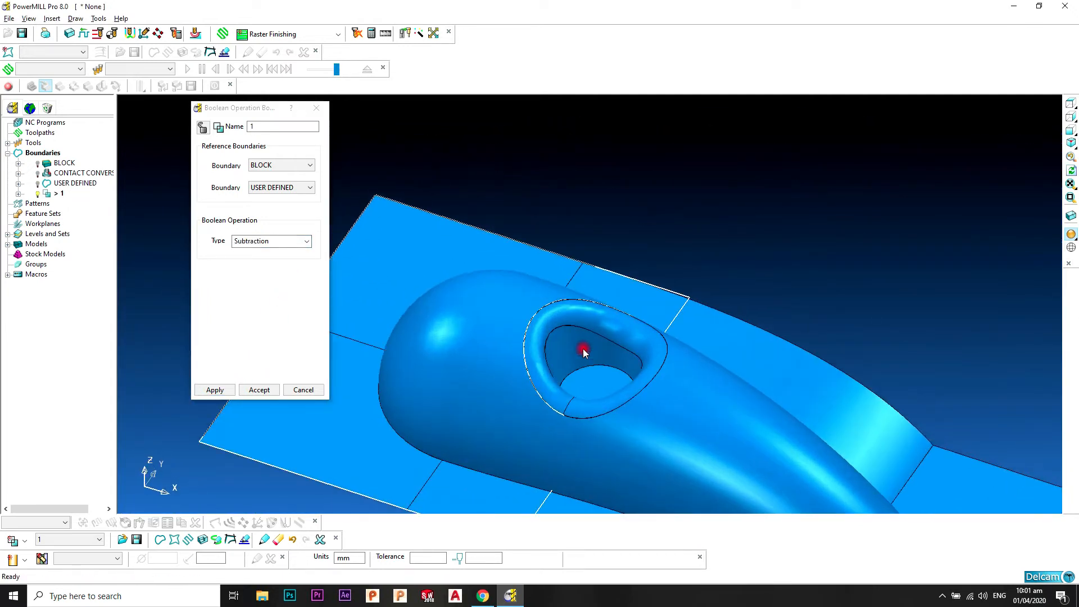
scroll(582, 348, up, 3)
scroll(578, 355, up, 1)
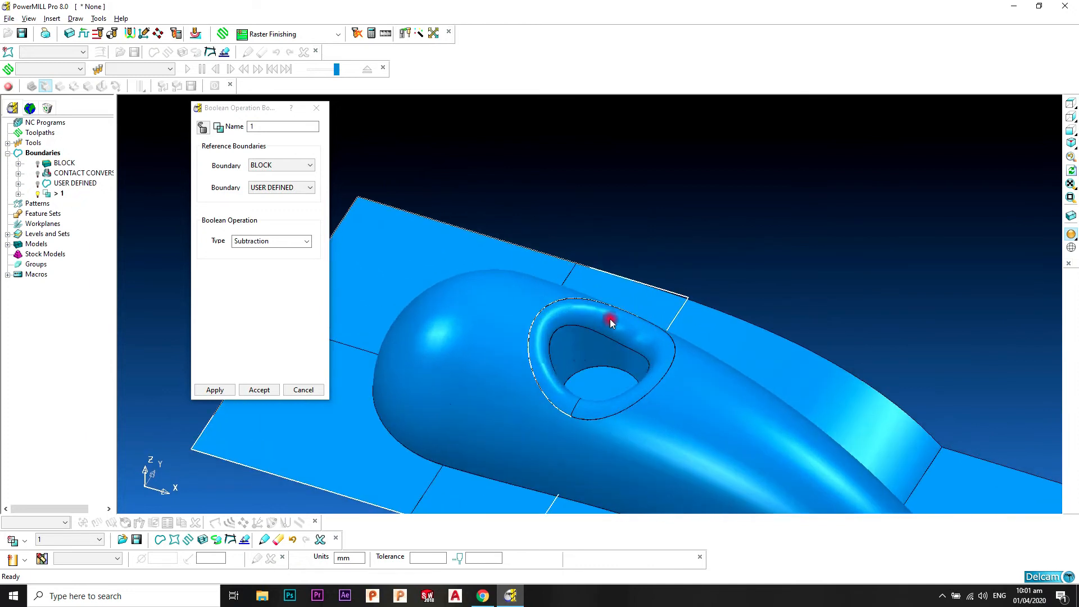
shift+middle_drag(631, 337, 609, 260)
Try the Intersection type on the same Boolean boundary, apply it and examine the outline around the hole's rim
click(289, 243)
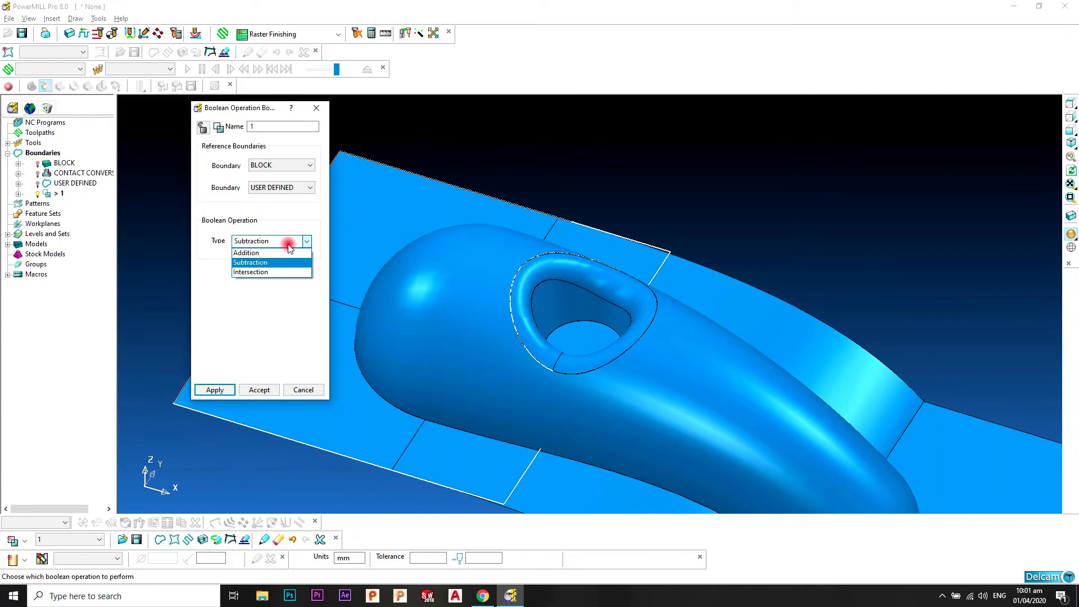
click(281, 273)
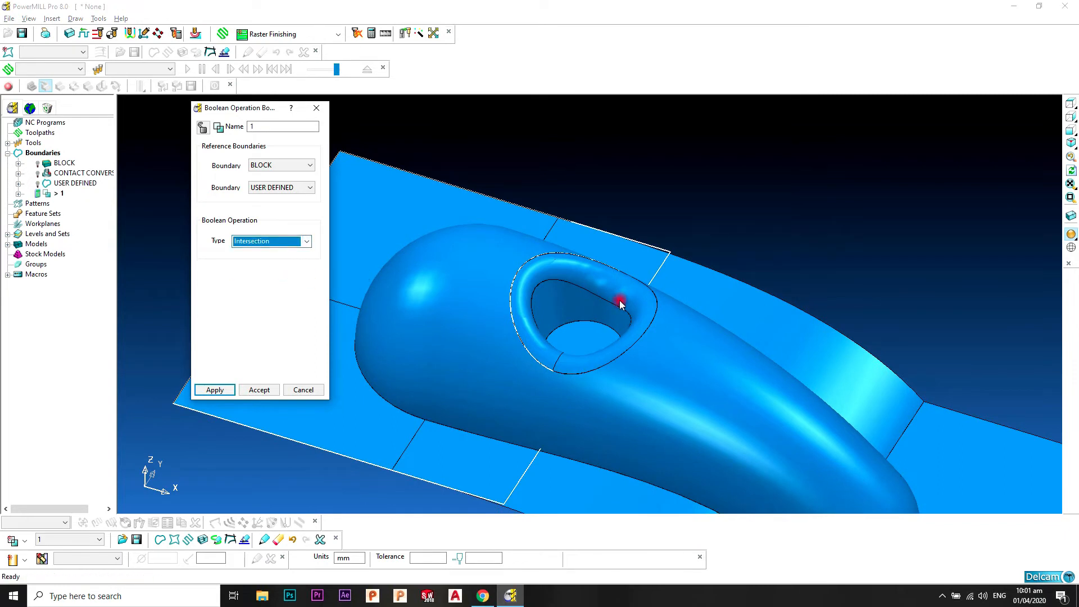
click(216, 389)
middle_drag(527, 358, 598, 378)
scroll(598, 377, up, 2)
shift+middle_drag(650, 355, 590, 321)
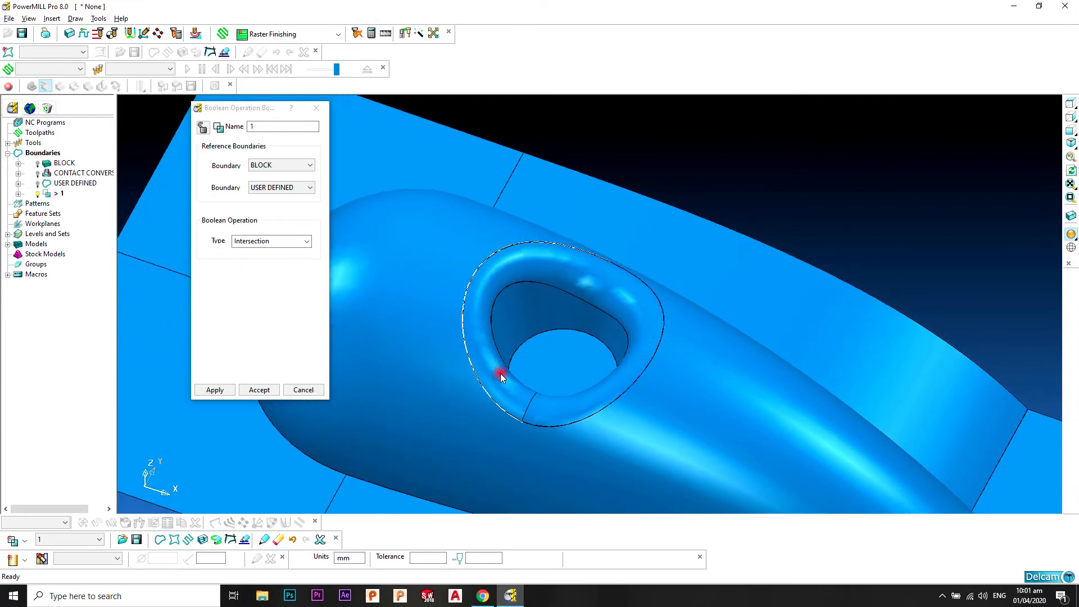
scroll(500, 373, down, 3)
middle_drag(673, 353, 611, 305)
Name the Boolean boundary BOOLEAN, set its type to Addition, and apply and accept it
click(282, 119)
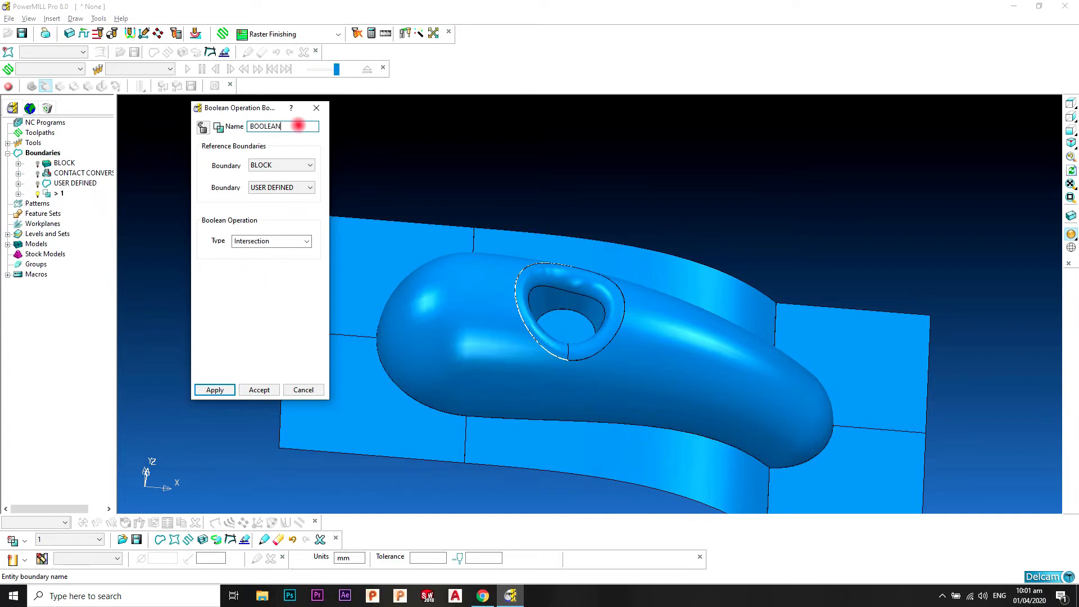
click(298, 125)
text(BOOLEAN)
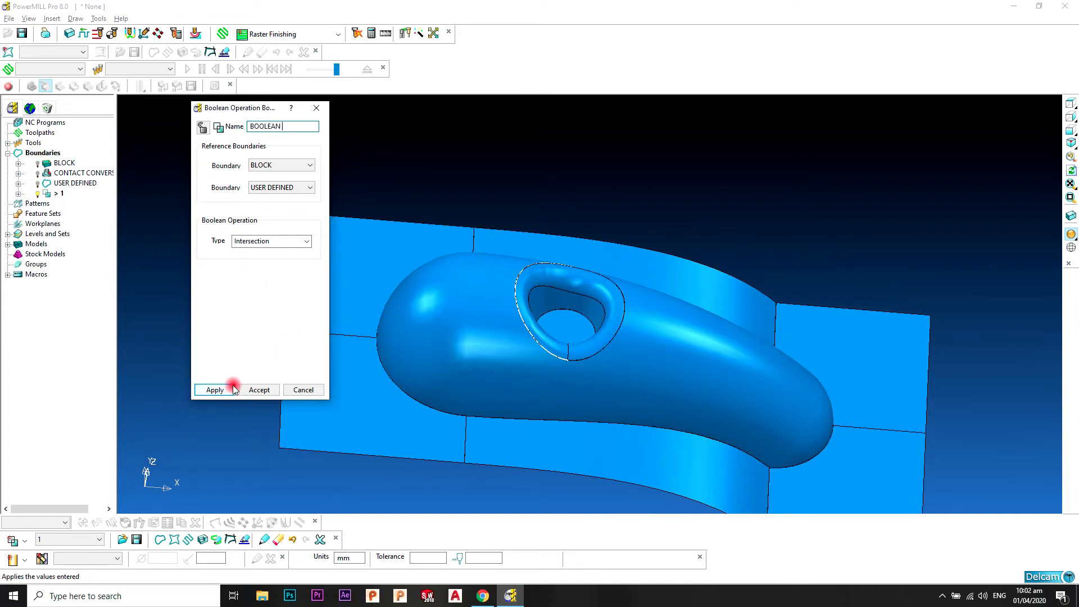
click(286, 242)
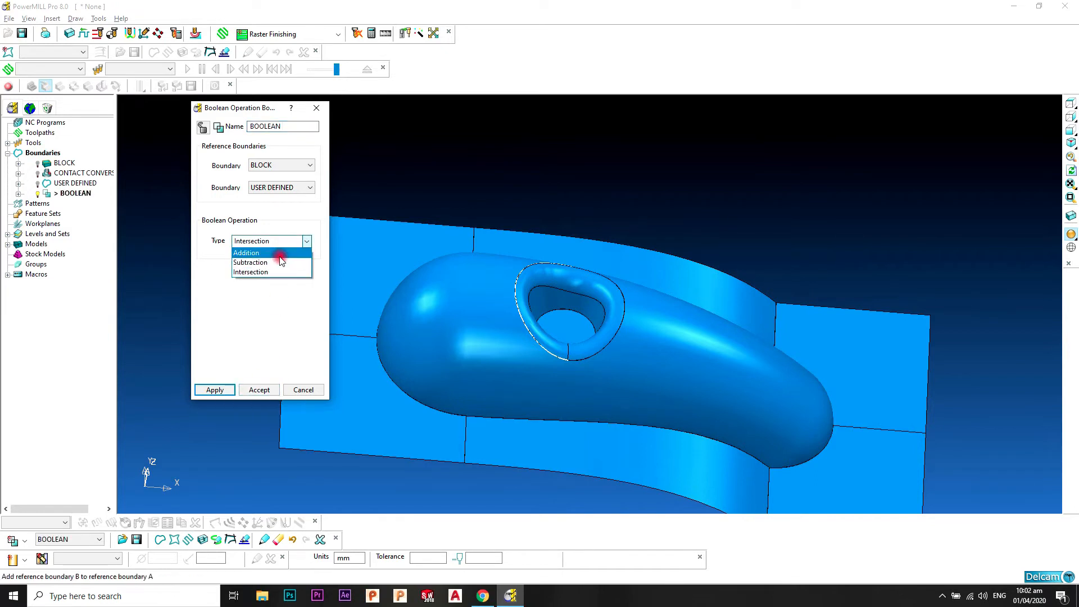
click(277, 251)
click(218, 391)
click(258, 391)
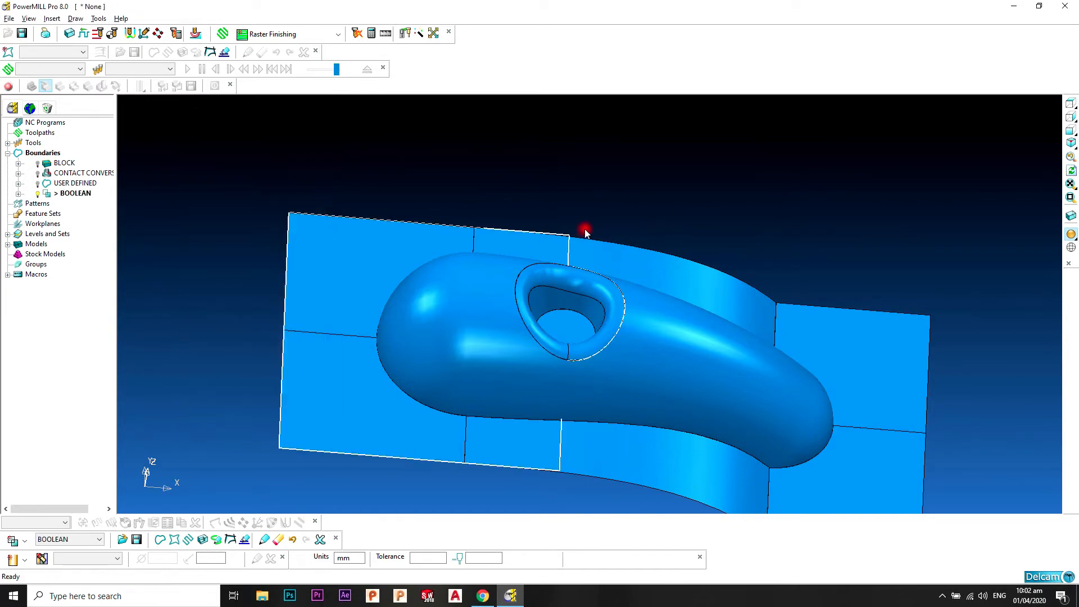
Select the two base surfaces around the narrow end of the body and the curved base surface along each side
middle_drag(585, 228, 612, 305)
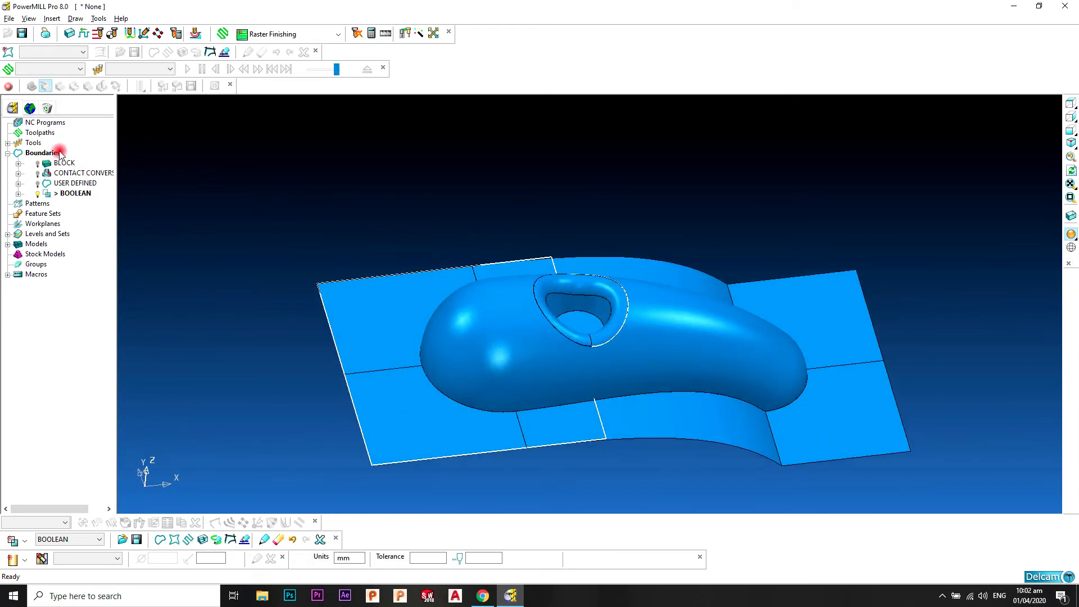
middle_drag(672, 234, 561, 320)
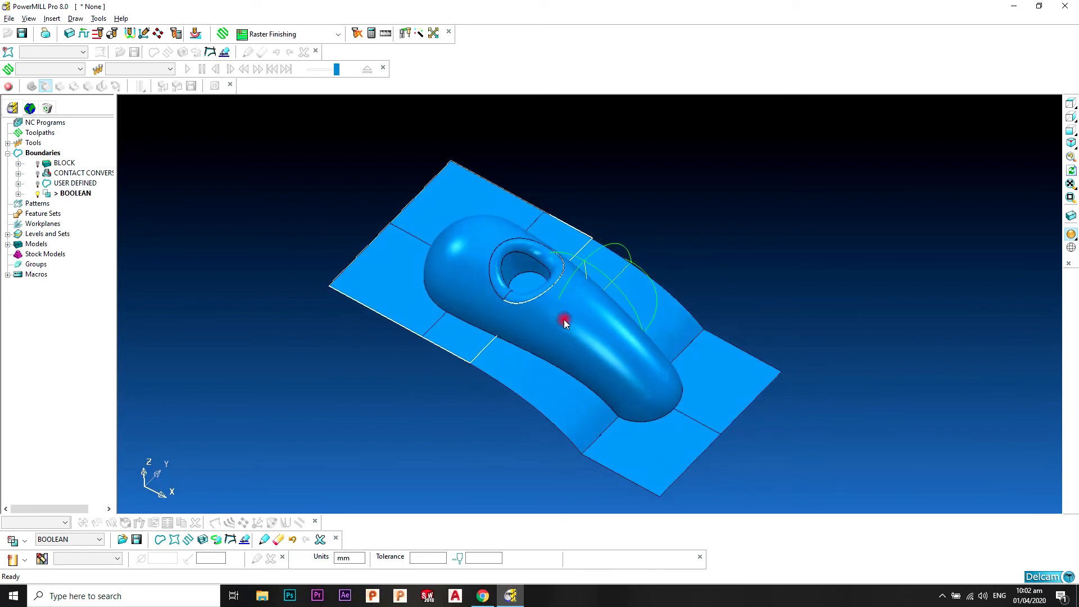
scroll(569, 328, up, 2)
scroll(569, 328, up, 3)
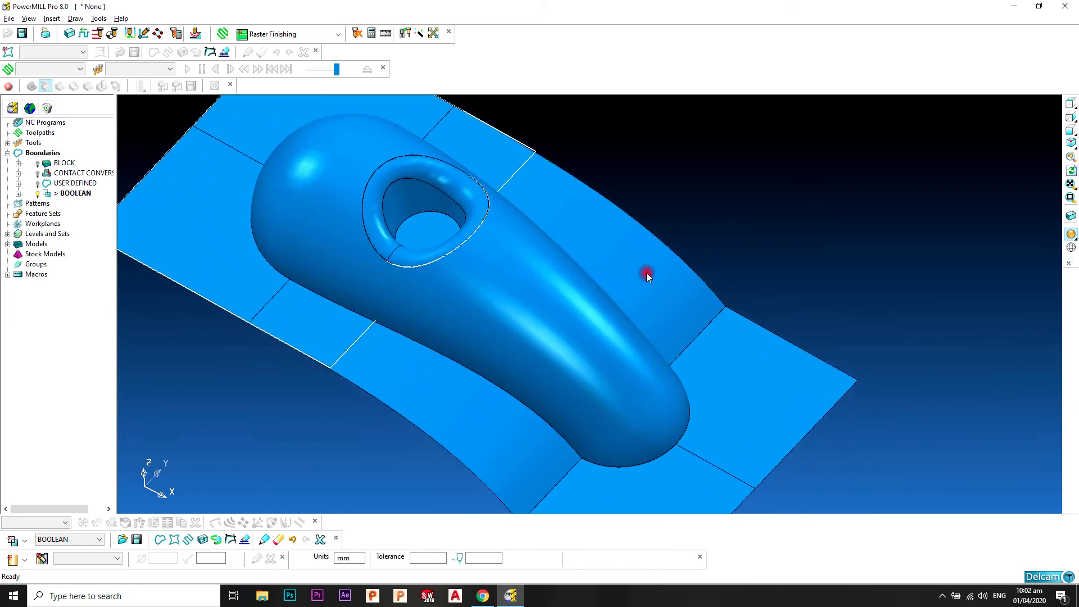
scroll(647, 272, down, 2)
middle_drag(649, 298, 591, 325)
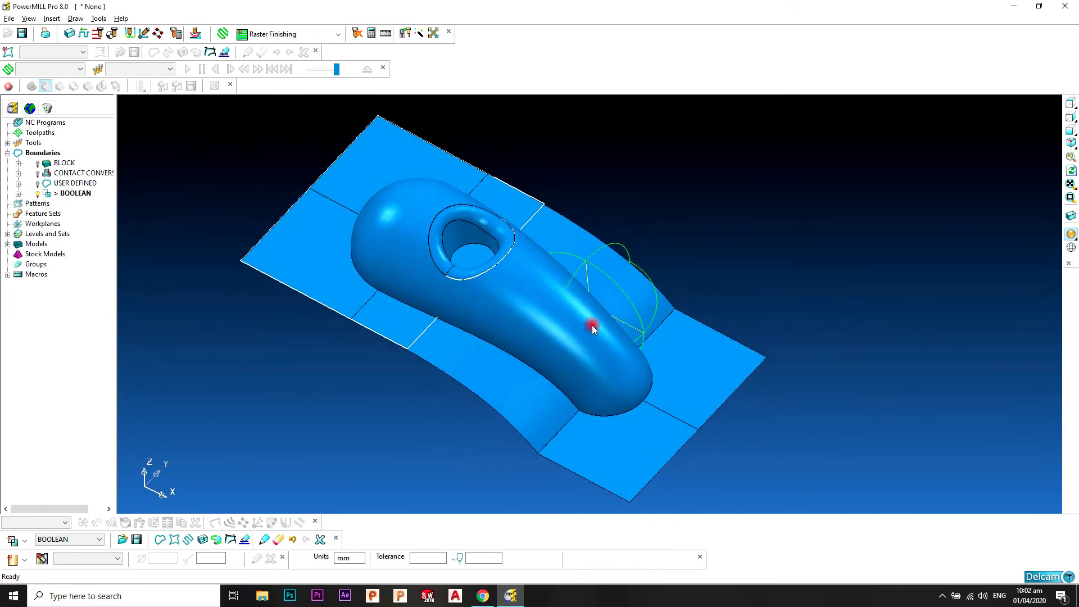
scroll(638, 356, up, 5)
click(653, 318)
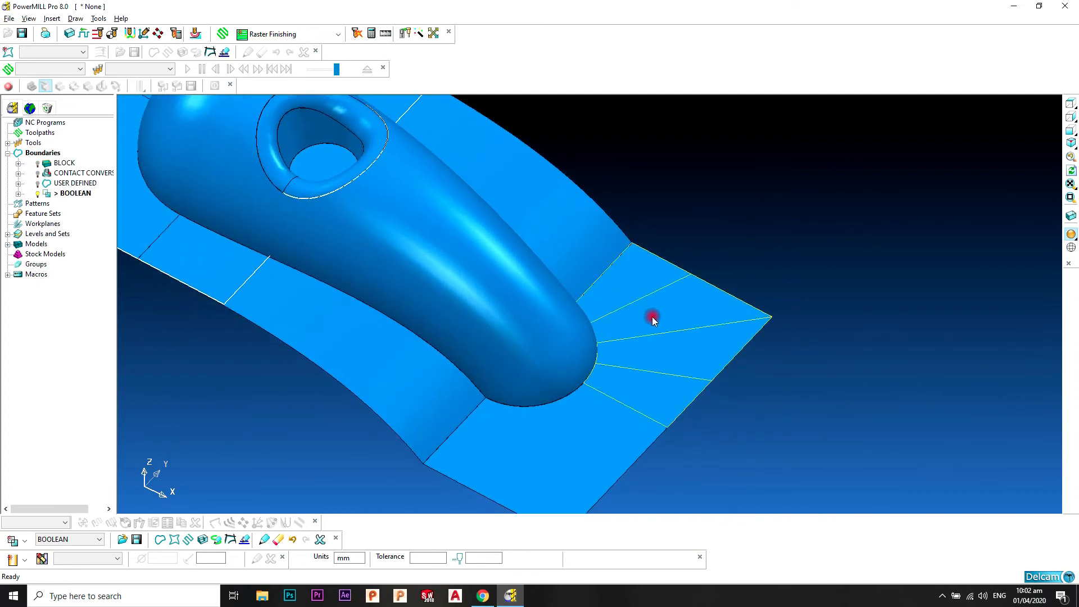
click(589, 418)
scroll(499, 339, down, 3)
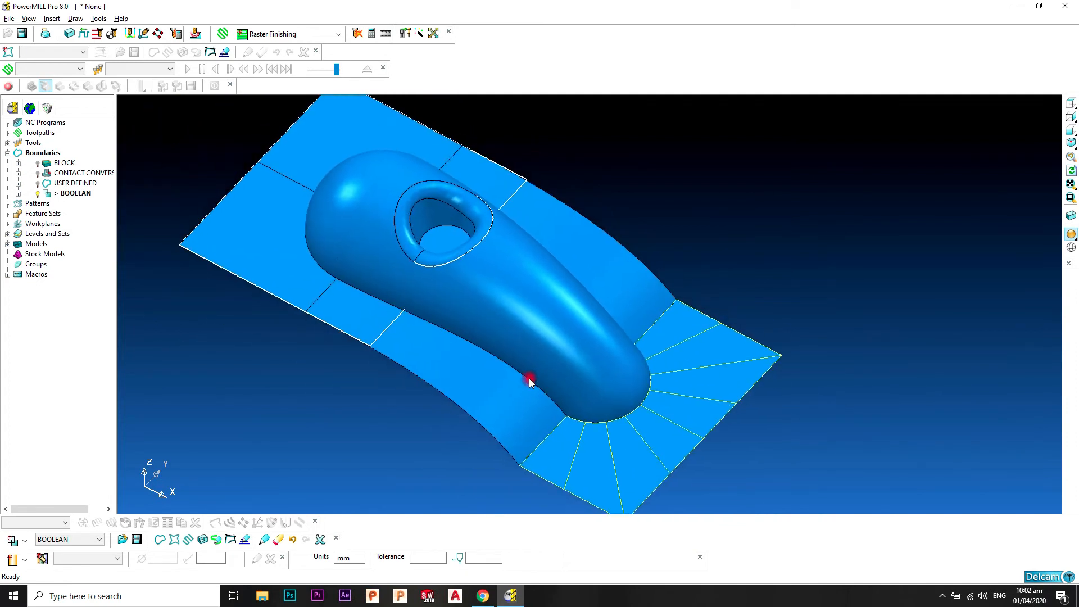
click(529, 379)
click(610, 278)
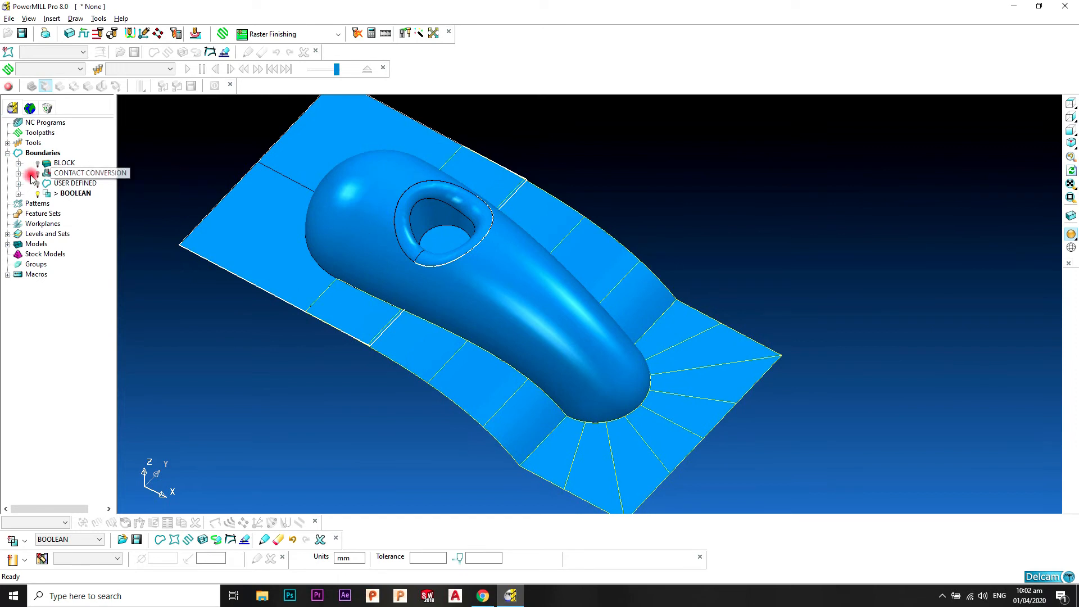
Hide the BOOLEAN boundary and select all the base surfaces surrounding the raised body
click(37, 195)
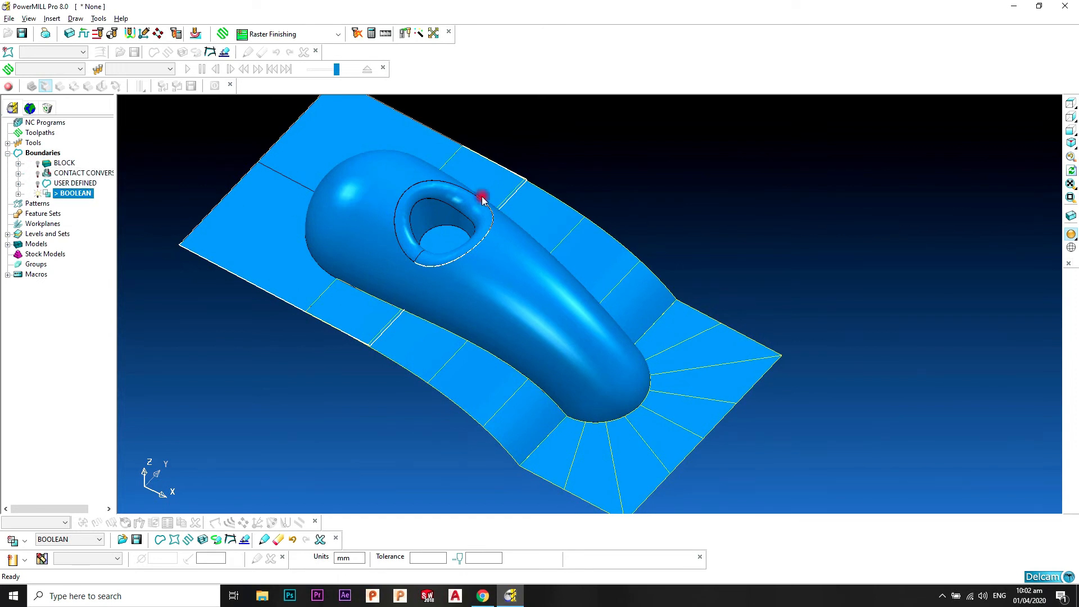
click(615, 225)
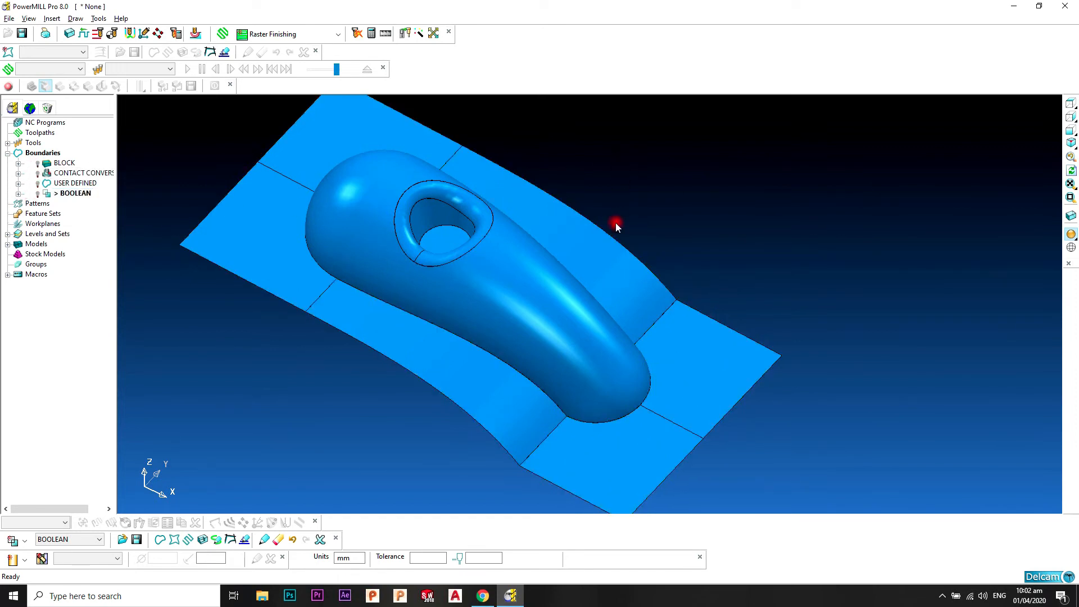
mouse_move(636, 303)
mouse_down()
mouse_move(645, 414)
mouse_move(496, 390)
mouse_move(415, 275)
mouse_up()
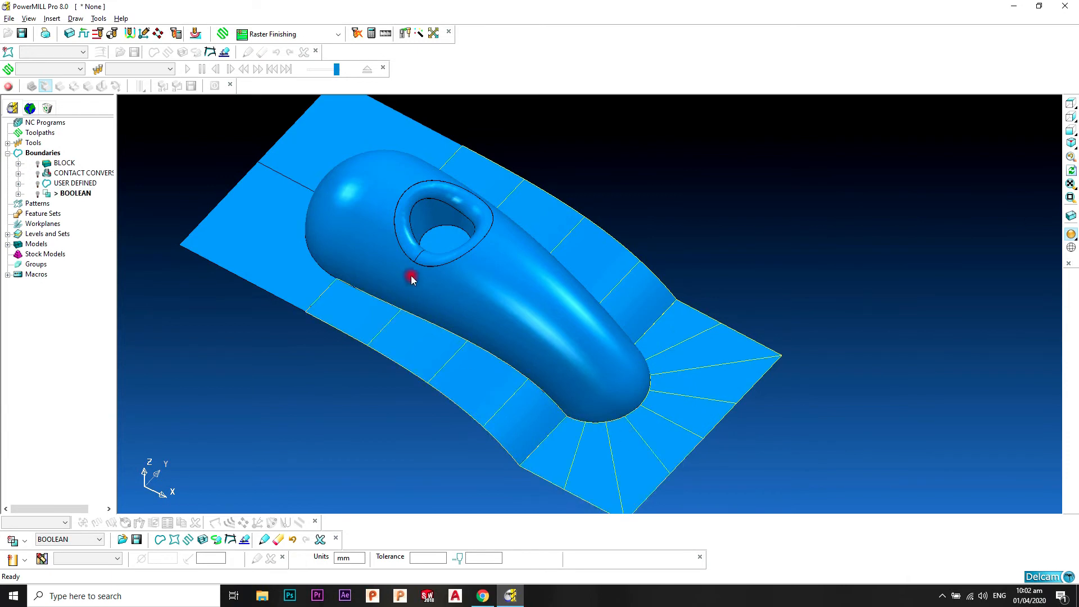
shift+middle_drag(415, 274, 428, 353)
middle_drag(472, 217, 559, 284)
scroll(576, 275, up, 2)
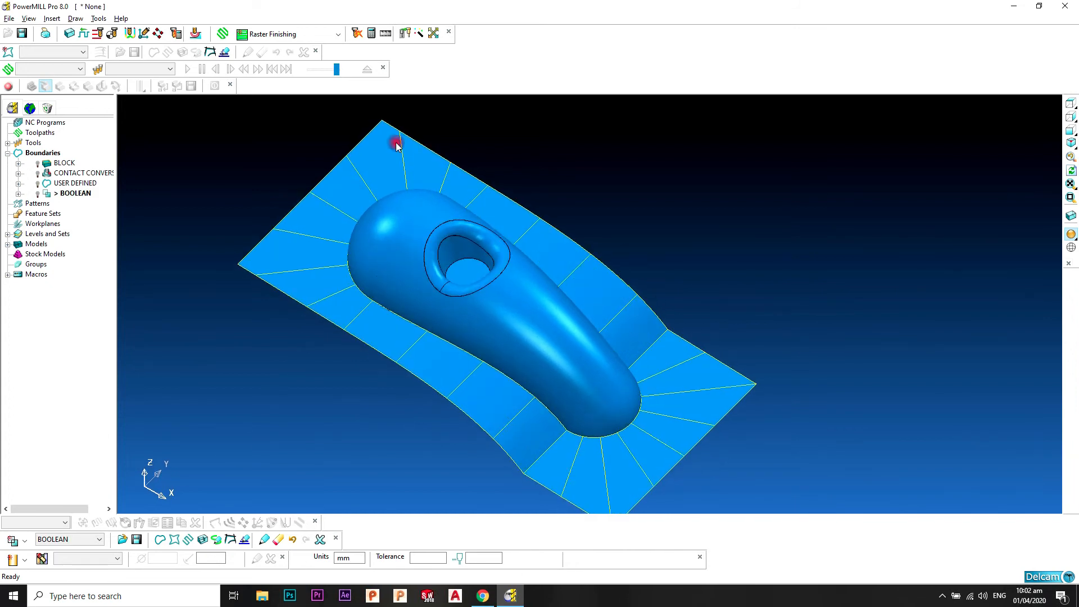
Create a User Defined boundary from the selected model surfaces with a model tolerance of 0.1 and accept it
right_click(54, 154)
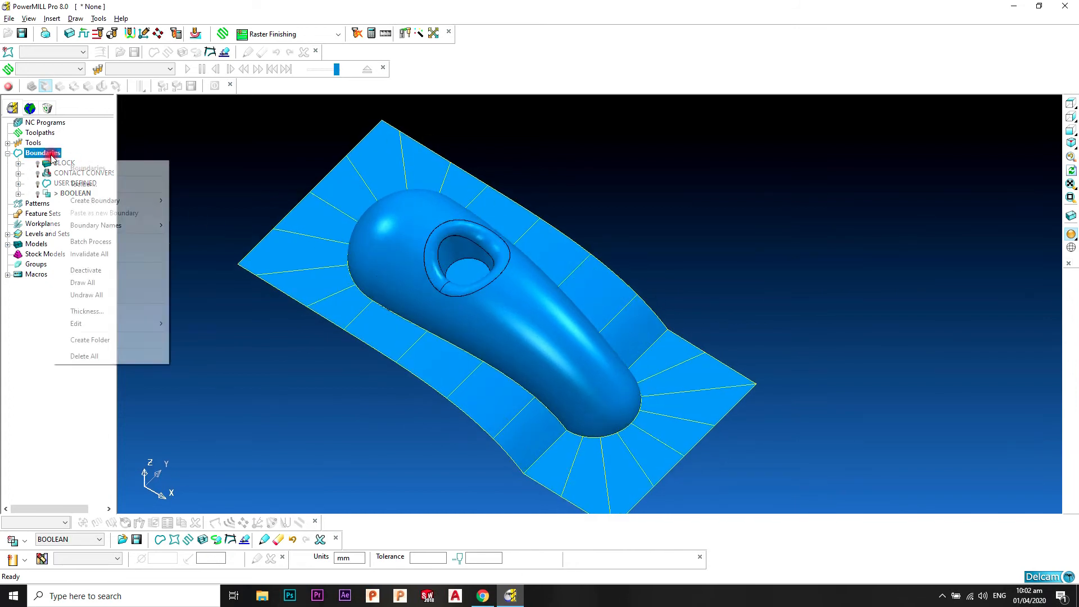
mouse_move(95, 199)
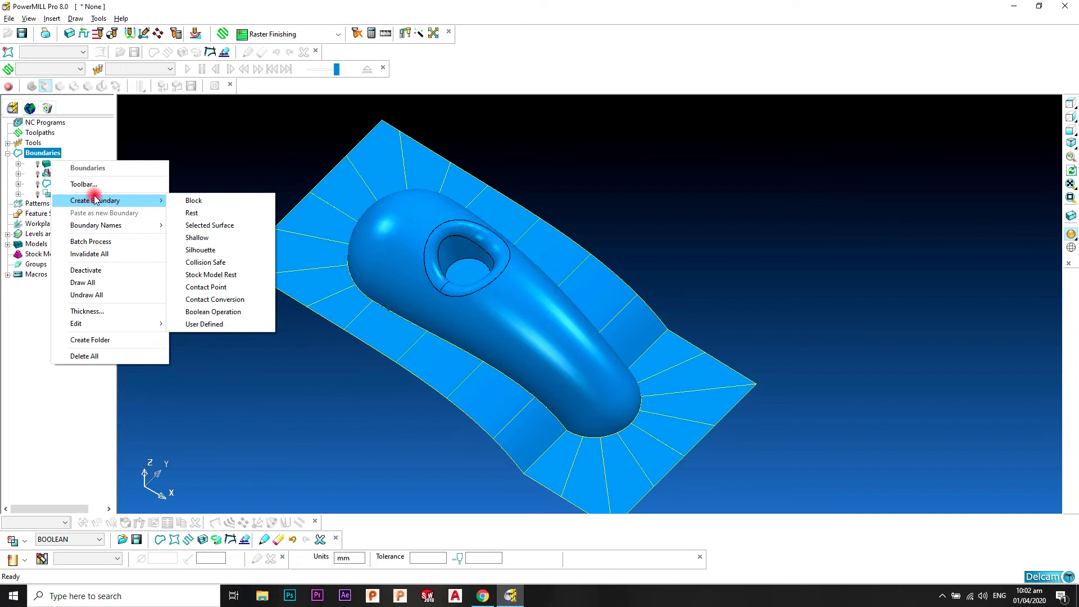
click(211, 323)
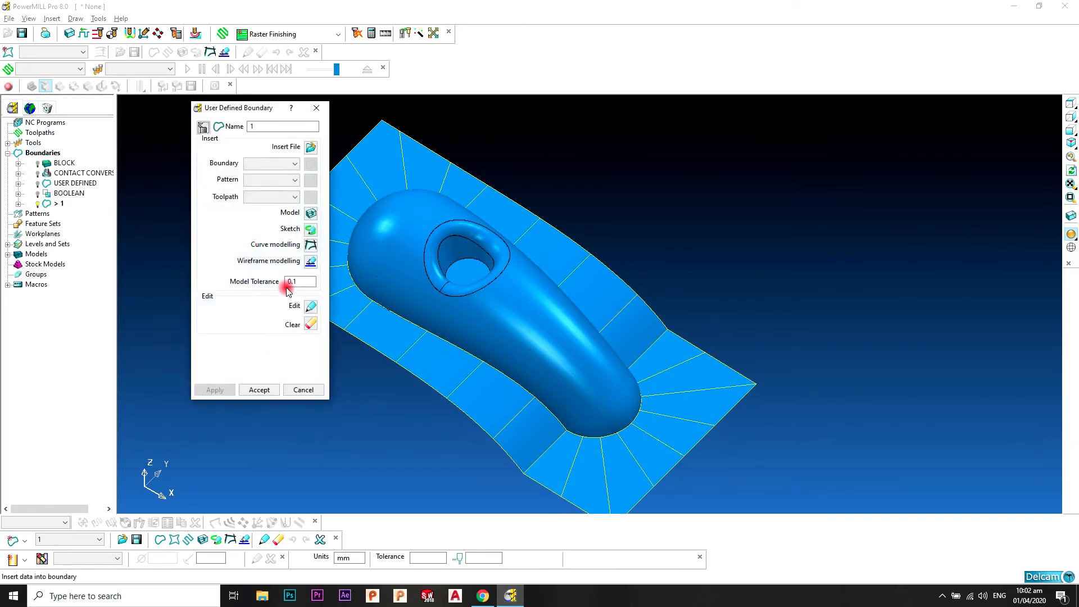
click(311, 215)
click(293, 285)
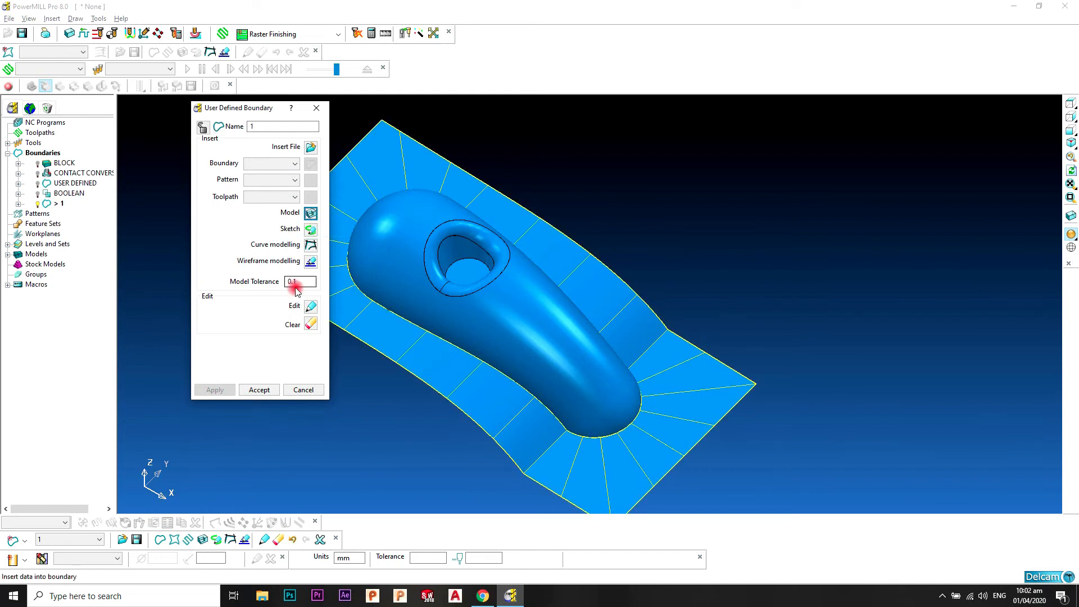
click(260, 389)
Turn off the model's shading and inspect the outlines of boundary 1 on their own
mouse_move(459, 329)
middle_down()
mouse_move(505, 241)
mouse_move(711, 320)
middle_up()
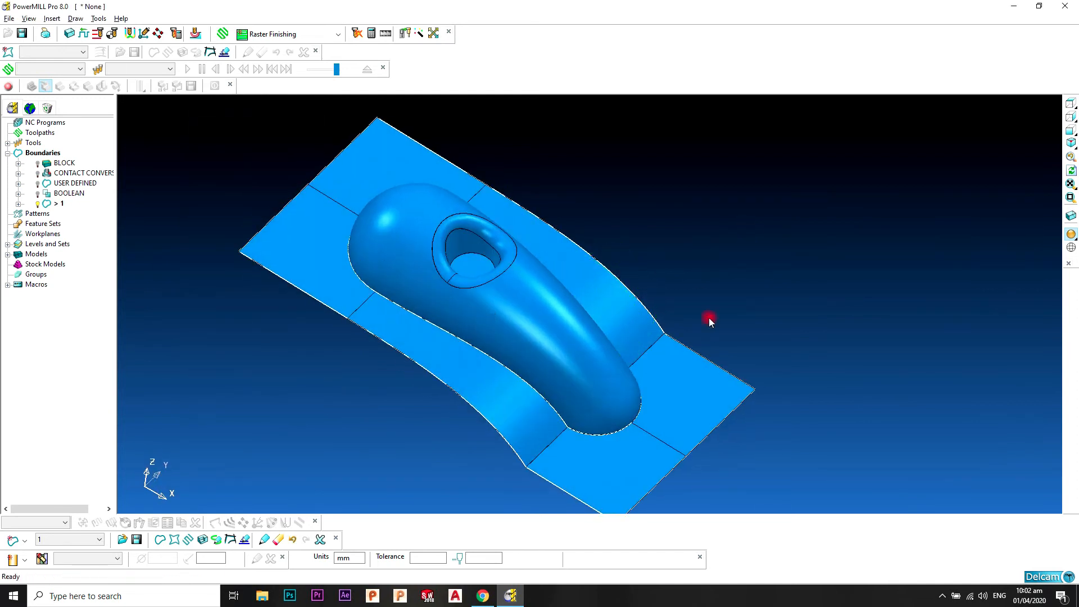
click(1071, 234)
mouse_move(809, 225)
middle_down()
mouse_move(569, 256)
mouse_move(595, 204)
mouse_move(494, 219)
mouse_move(591, 164)
mouse_move(491, 245)
mouse_move(517, 341)
mouse_move(641, 292)
mouse_move(643, 245)
mouse_move(543, 264)
middle_up()
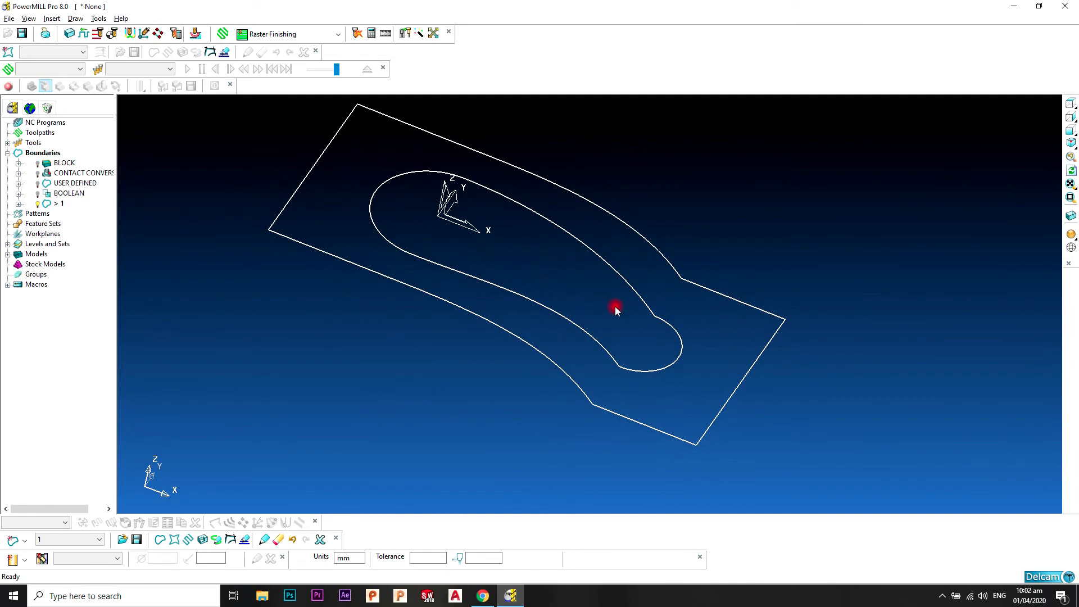
ctrl+middle_drag(616, 307, 575, 347)
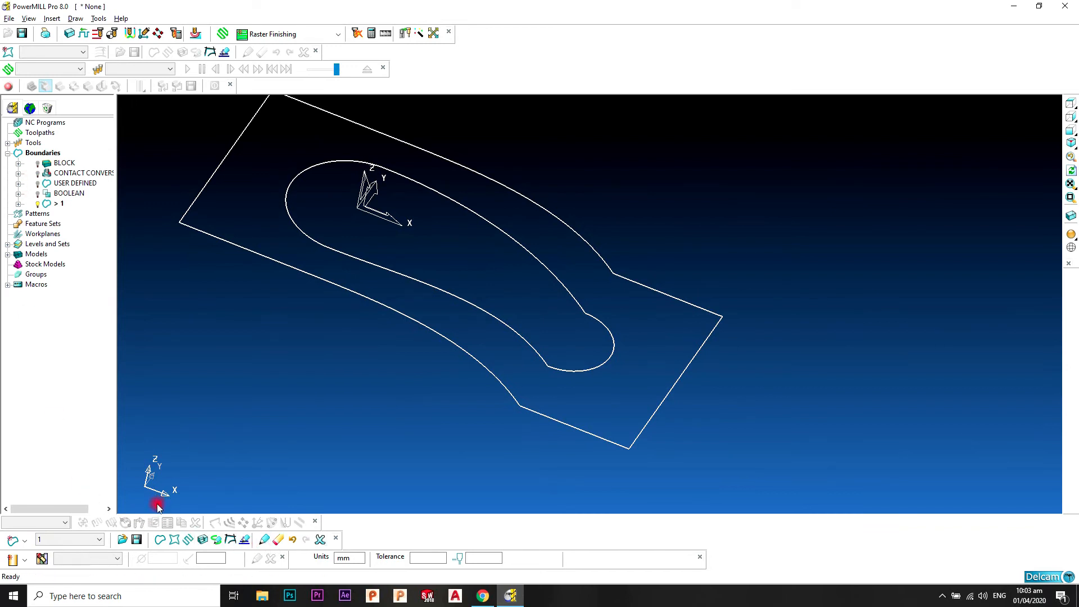
click(33, 19)
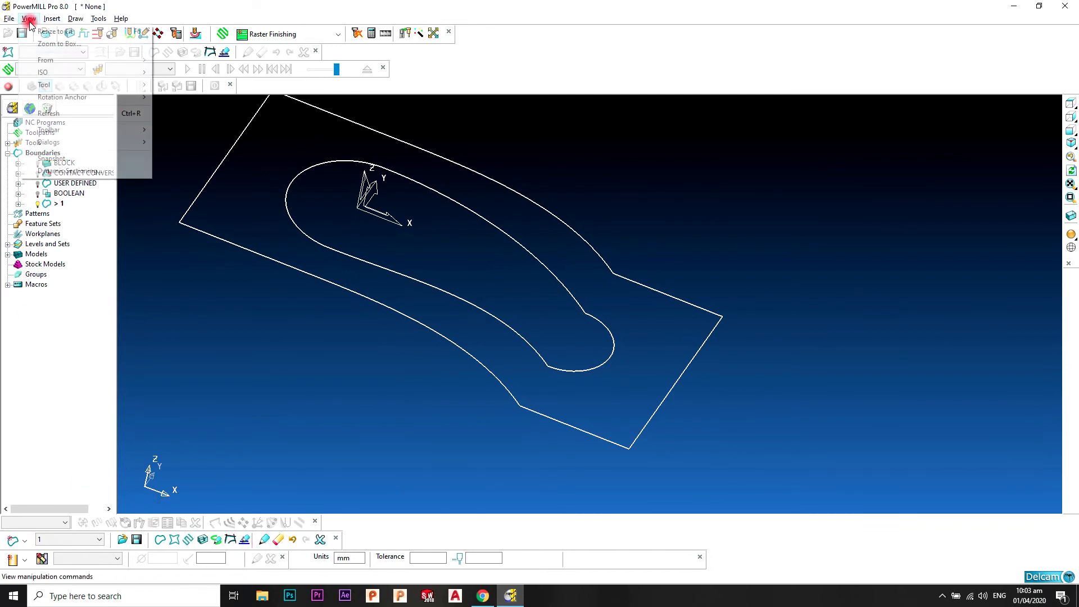
mouse_move(73, 131)
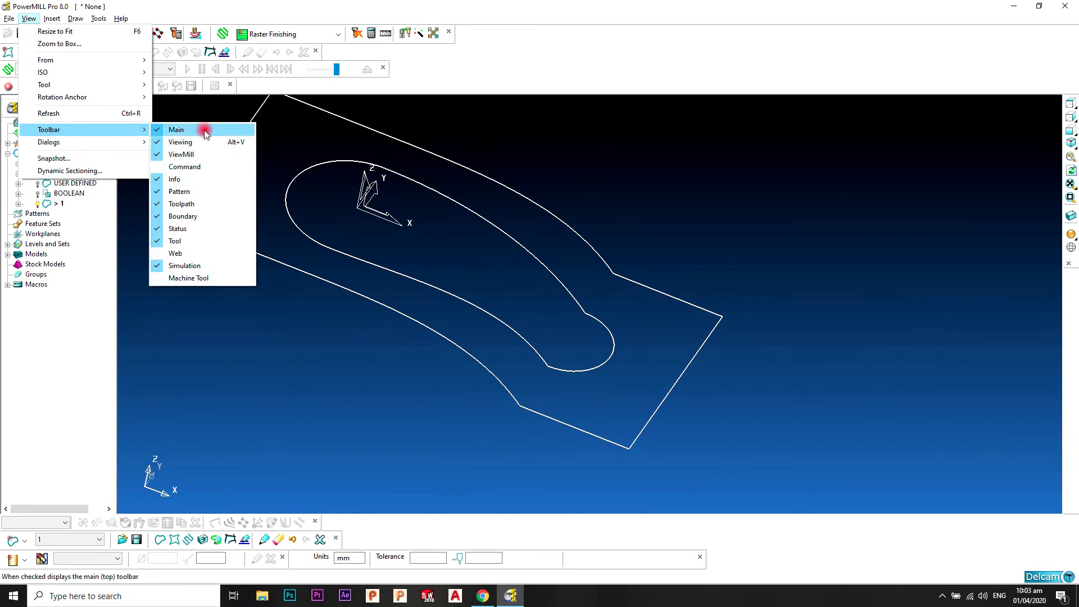
click(191, 167)
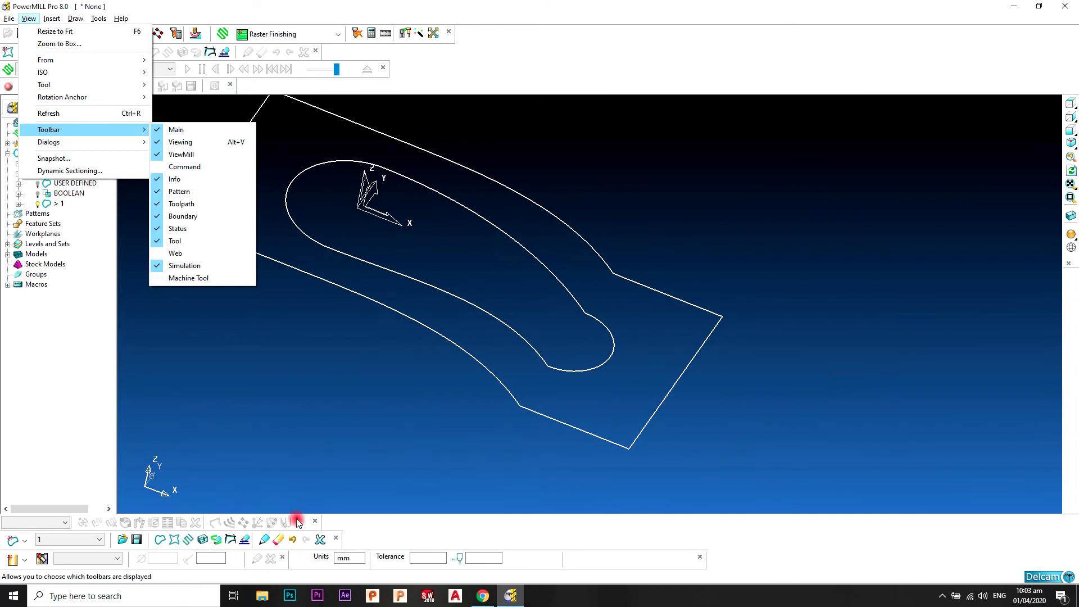
click(267, 541)
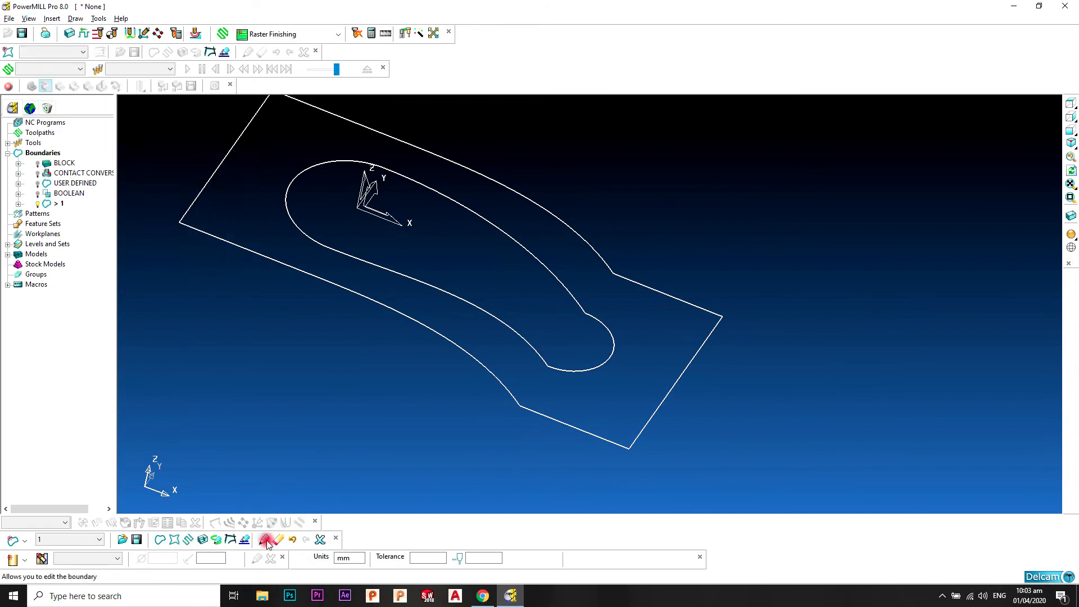
Open boundary 1 for editing in Delete Point mode and delete the outer outline's two corner points at the narrow end
click(264, 541)
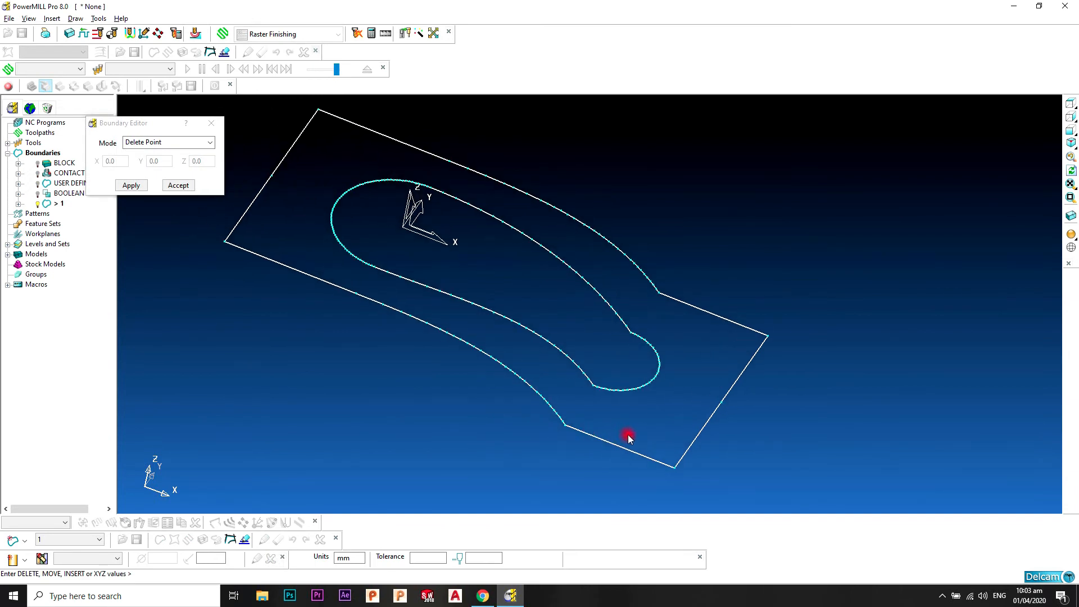
shift+middle_drag(628, 434, 616, 416)
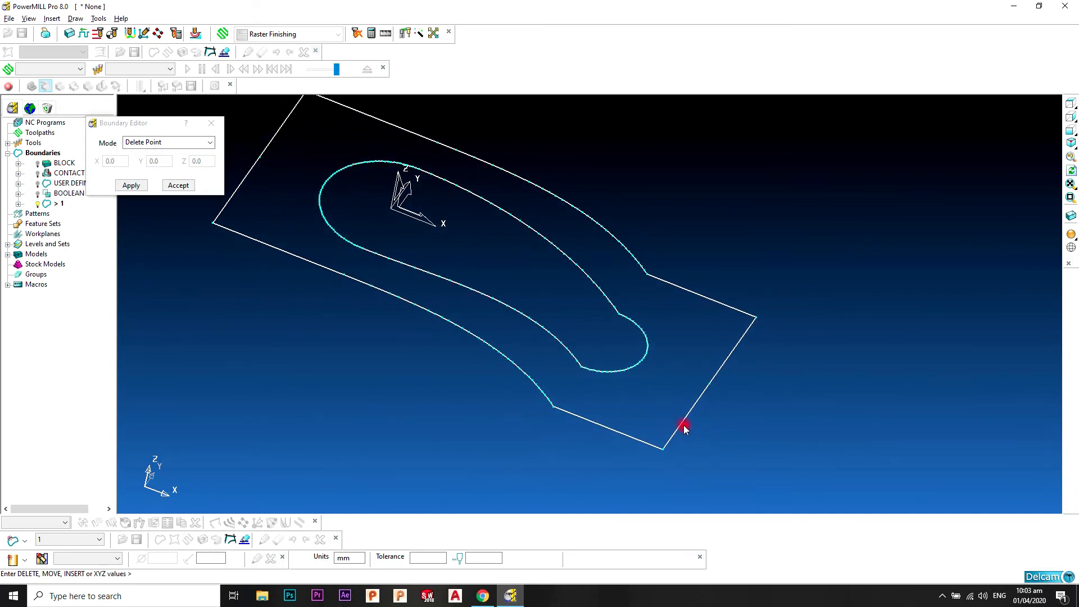
drag(699, 433, 629, 490)
click(141, 185)
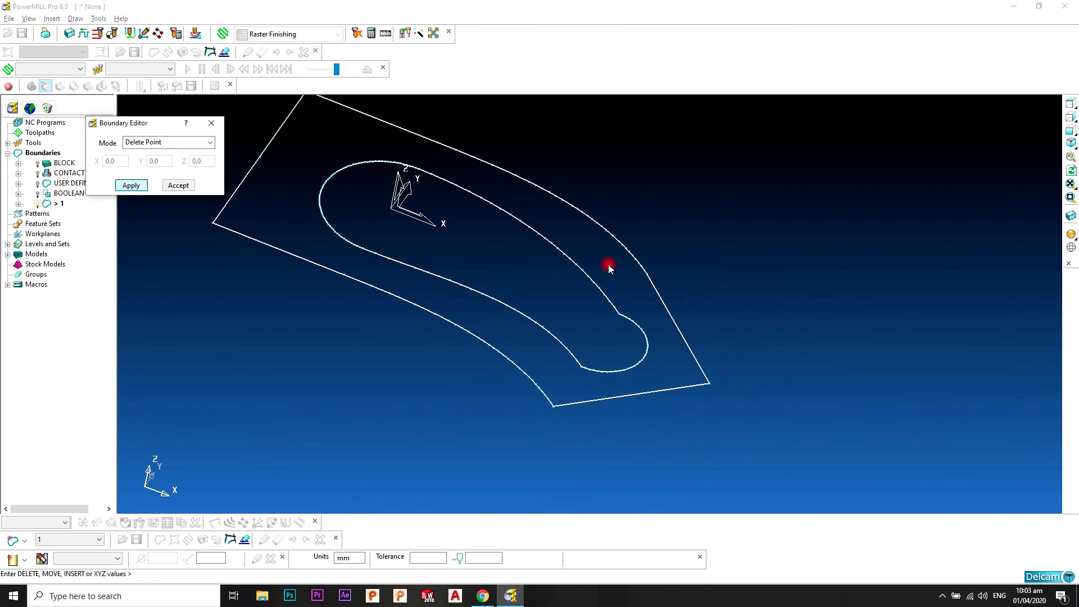
scroll(646, 287, up, 2)
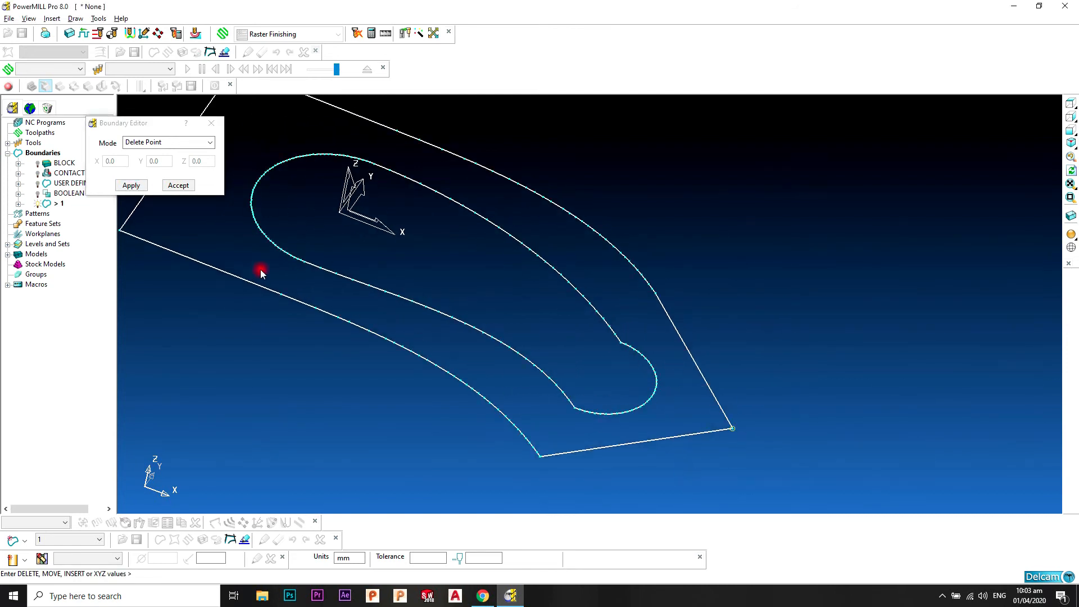
middle_drag(675, 366, 737, 313)
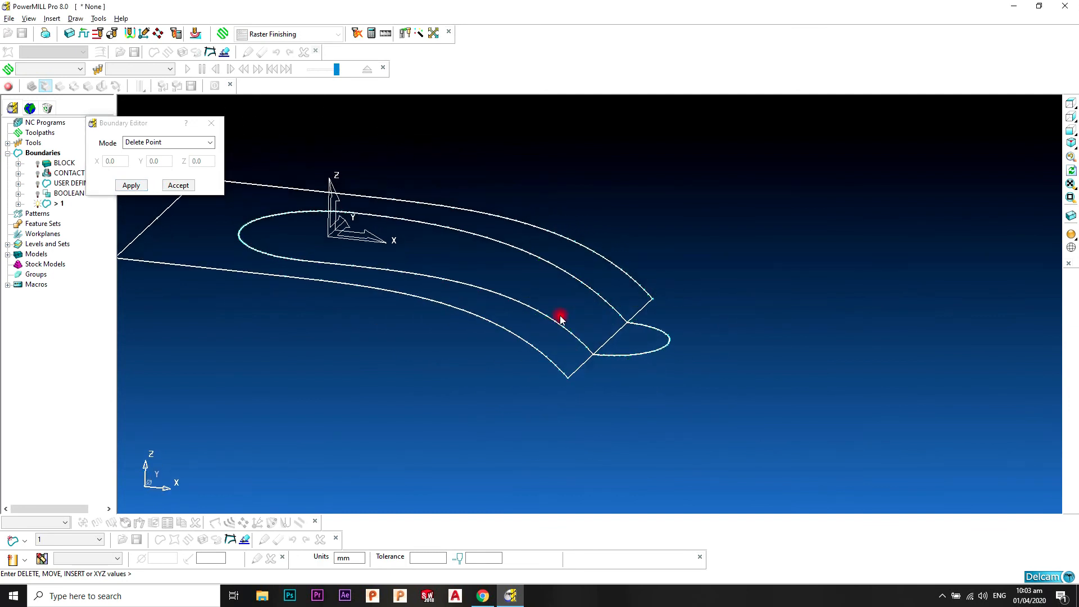
middle_drag(560, 316, 585, 405)
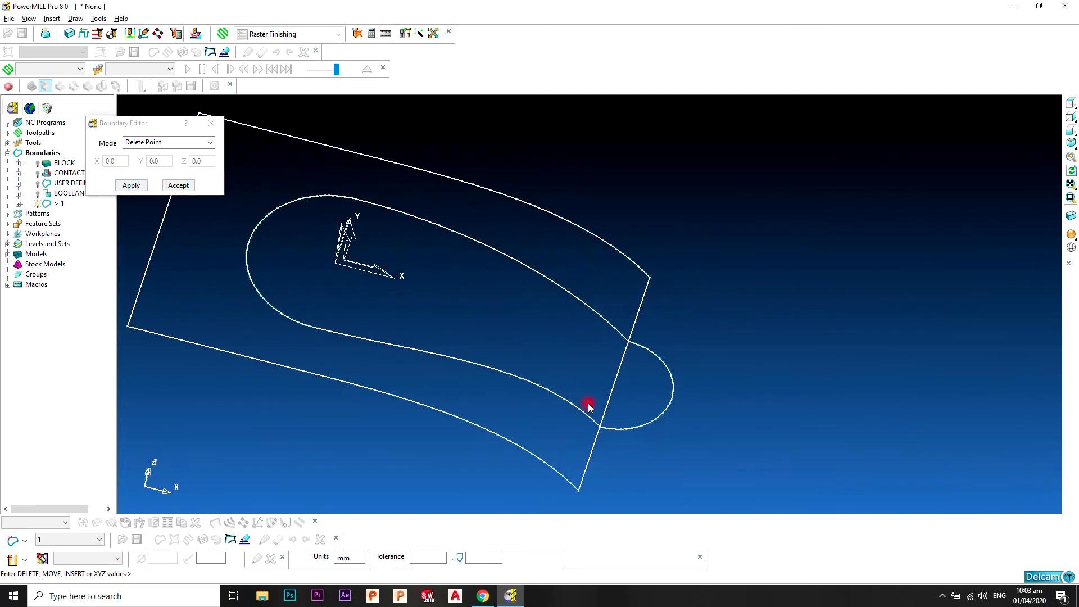
Delete the points around the rounded tip of the inner outline that extends past the outer outline's straight end edge
scroll(609, 349, up, 4)
drag(729, 314, 639, 428)
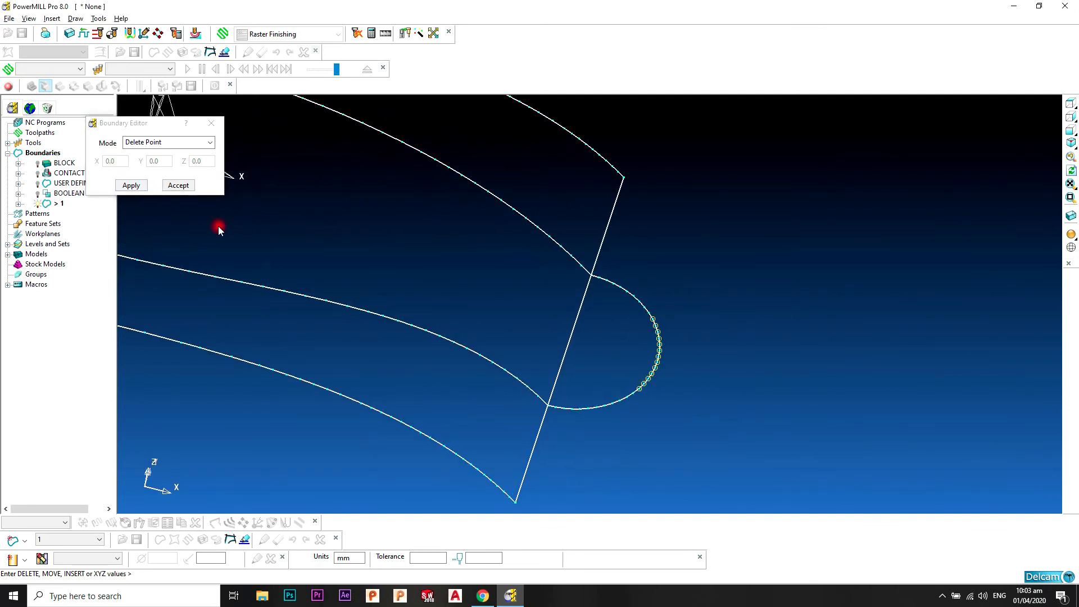
click(131, 185)
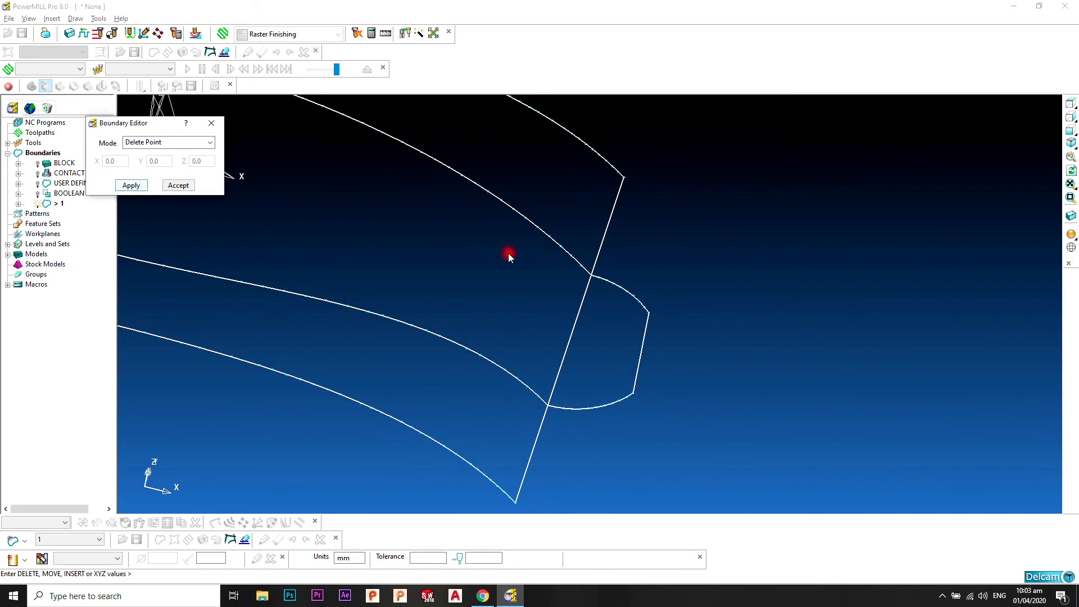
click(1071, 104)
shift+middle_drag(918, 244, 748, 221)
drag(841, 177, 714, 395)
click(127, 186)
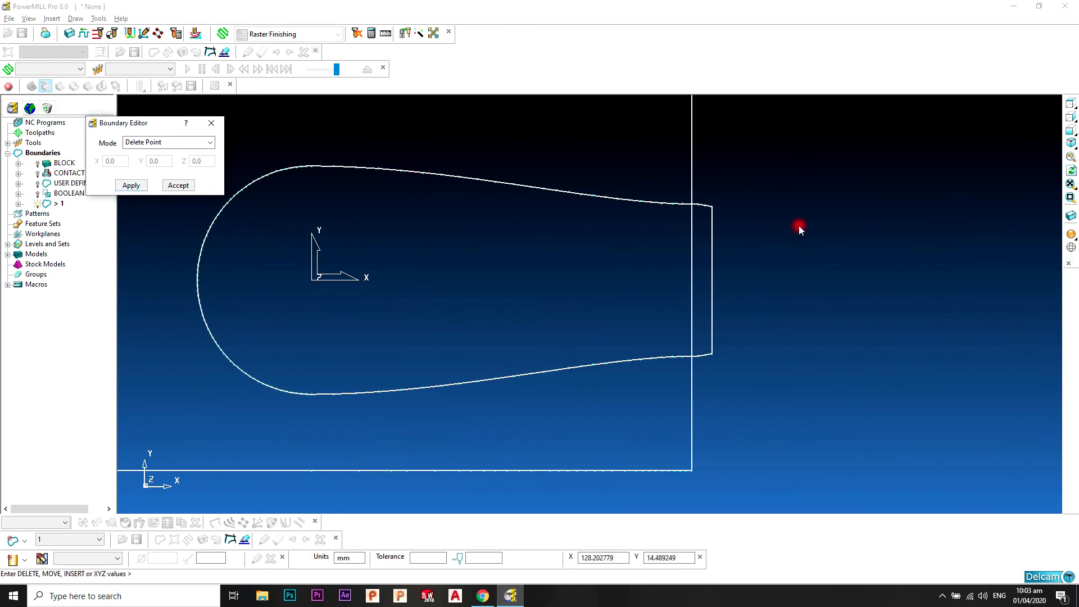
Delete the inner outline's remaining points beyond the straight end edge on the positive Y side
scroll(669, 275, up, 3)
scroll(604, 323, up, 3)
scroll(605, 319, up, 2)
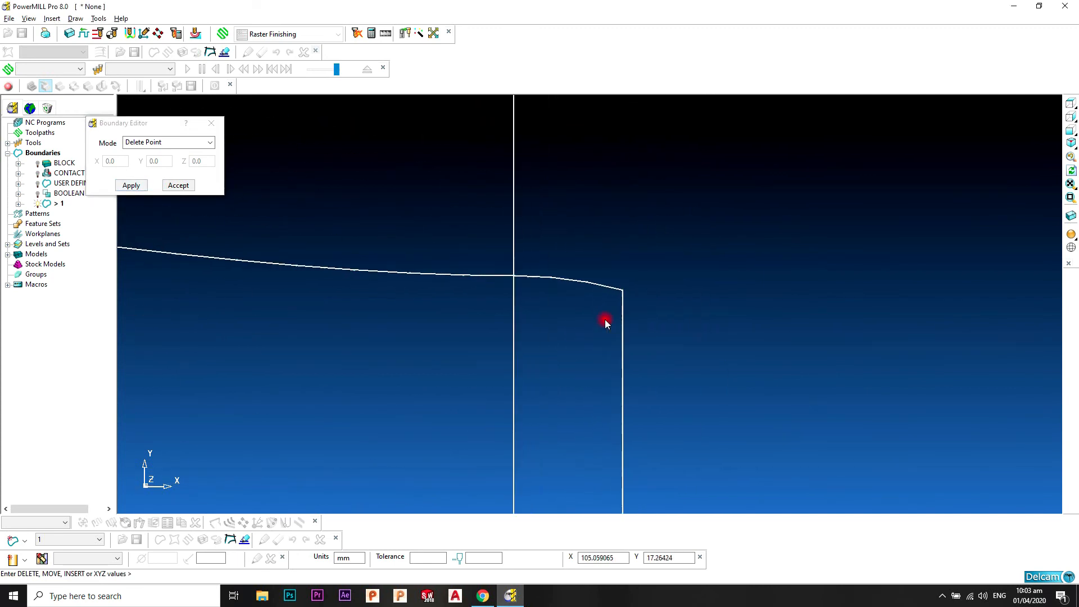
drag(686, 242, 542, 319)
click(131, 185)
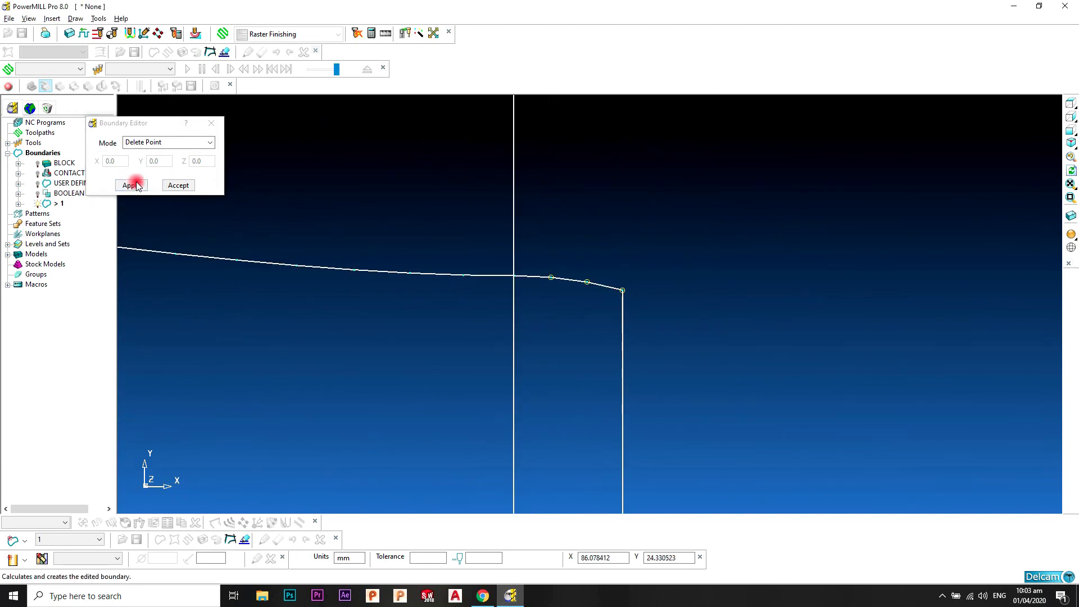
Delete the inner outline's remaining points beyond the end edge on the negative Y side and accept the edited boundary
scroll(613, 314, up, 4)
scroll(656, 359, down, 2)
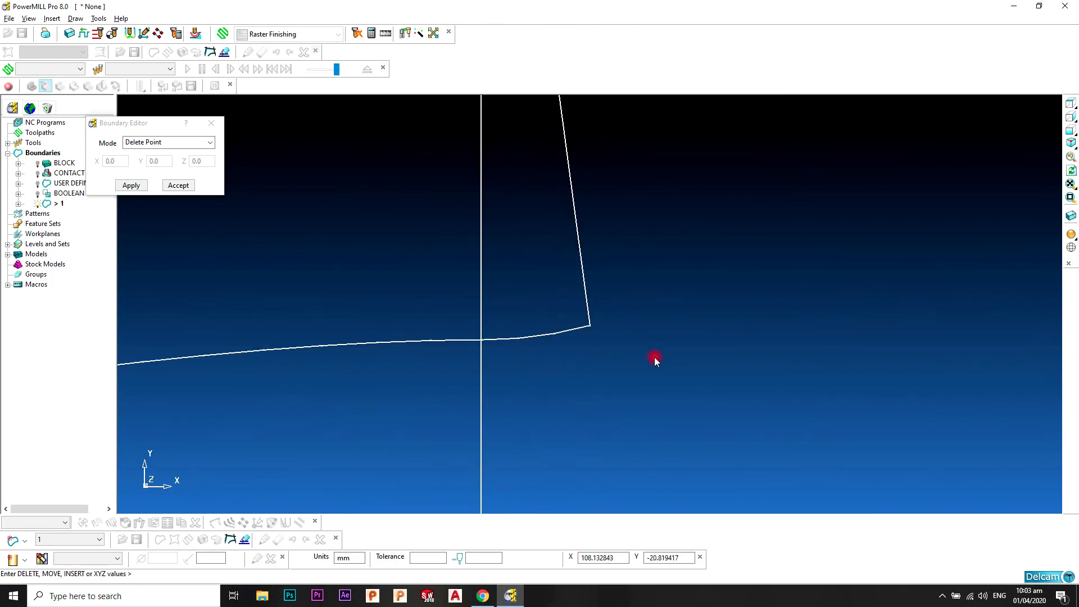
drag(630, 343, 542, 403)
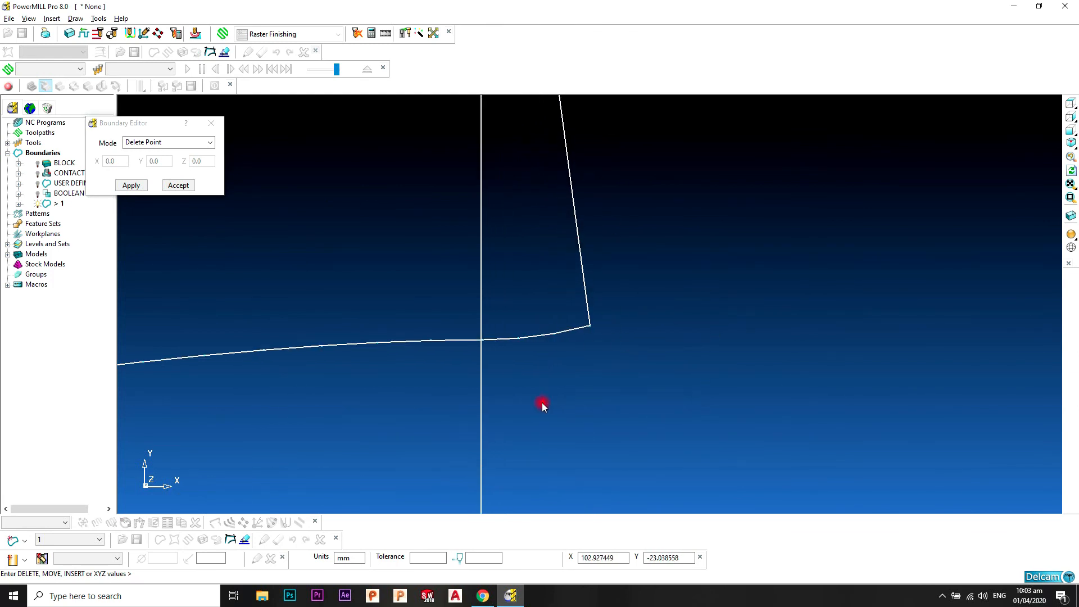
click(140, 186)
drag(571, 306, 509, 371)
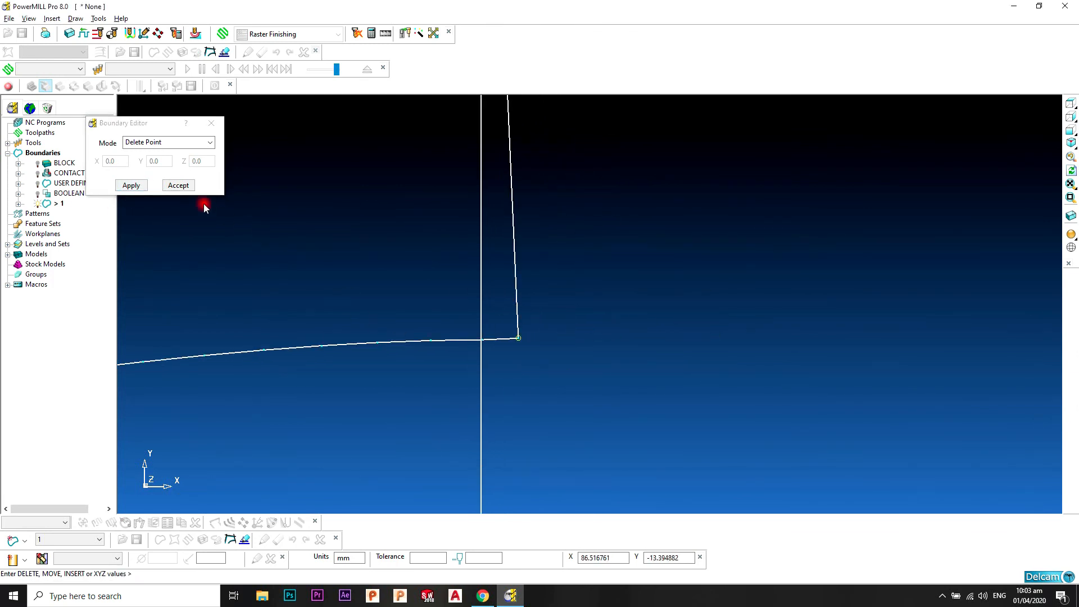
click(131, 185)
click(169, 186)
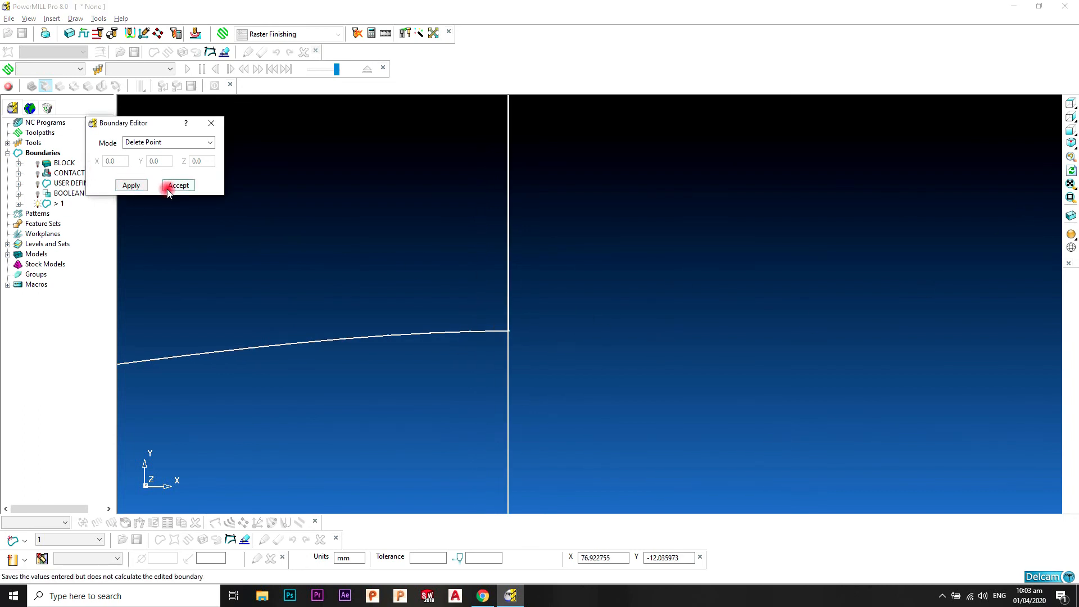
Shade the model in an isometric view and inspect edited boundary 1 against the base surfaces
click(1071, 143)
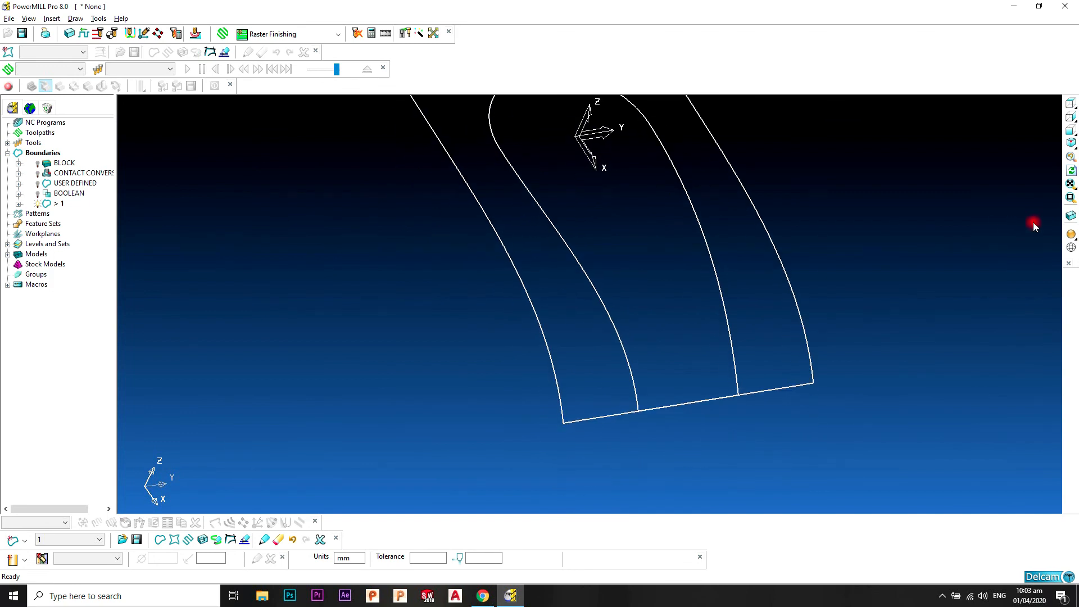
click(1071, 234)
scroll(690, 328, down, 3)
mouse_move(690, 328)
middle_down()
mouse_move(761, 285)
mouse_move(535, 226)
mouse_move(502, 289)
middle_up()
shift+middle_drag(619, 220, 521, 226)
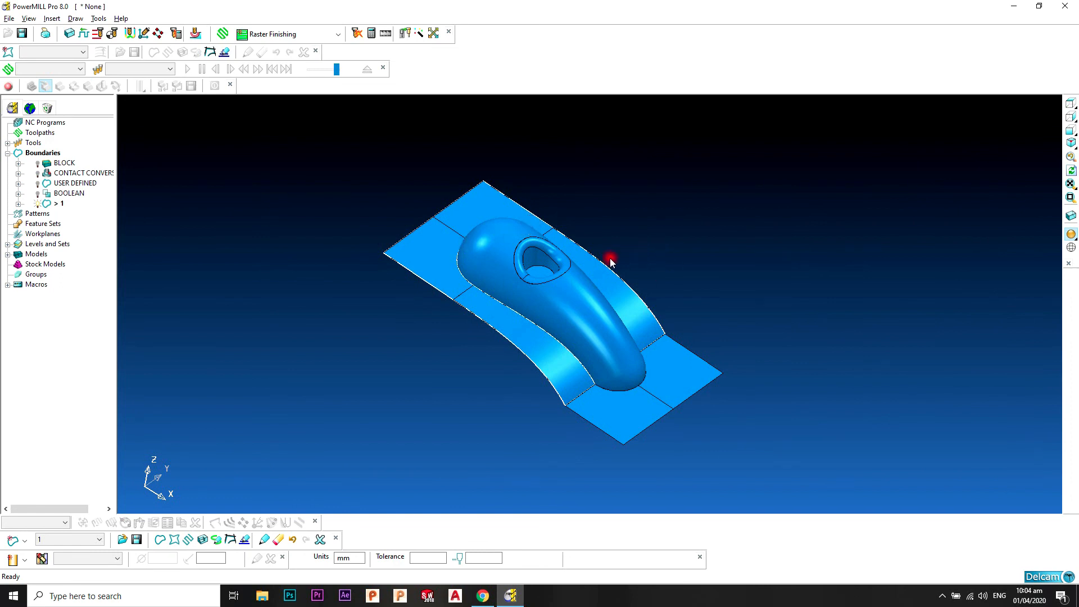
shift+middle_drag(609, 260, 581, 260)
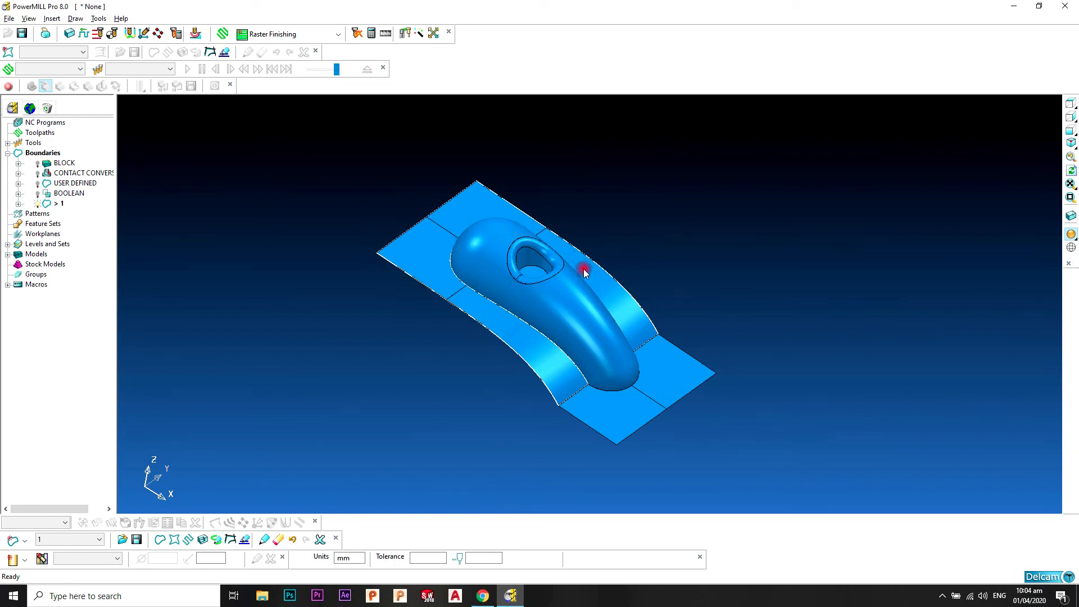
shift+middle_drag(728, 305, 713, 308)
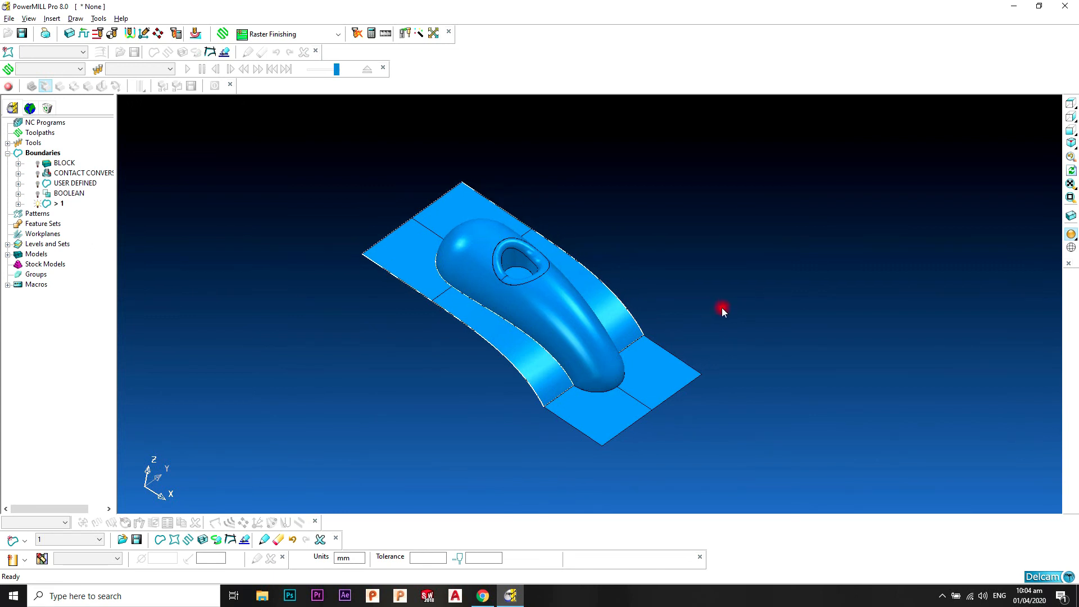